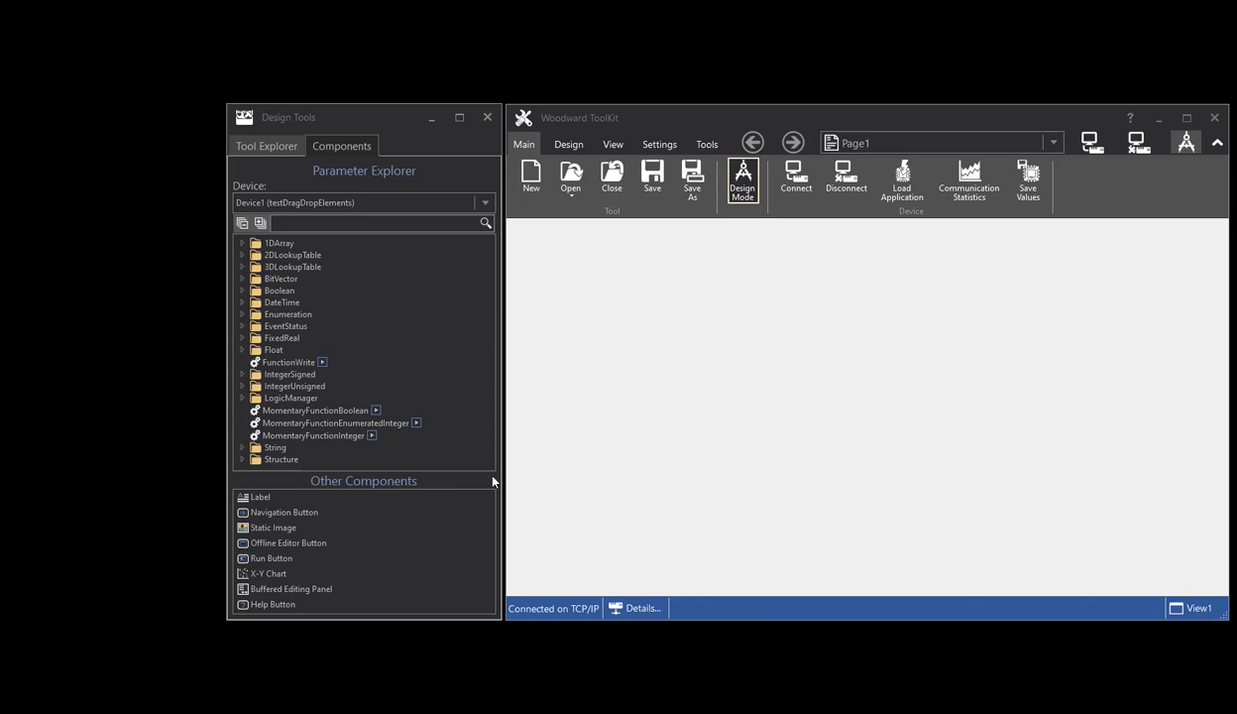
- Add a static image near the upper-left corner of Page1 and open its image selection
drag(277, 526, 536, 242)
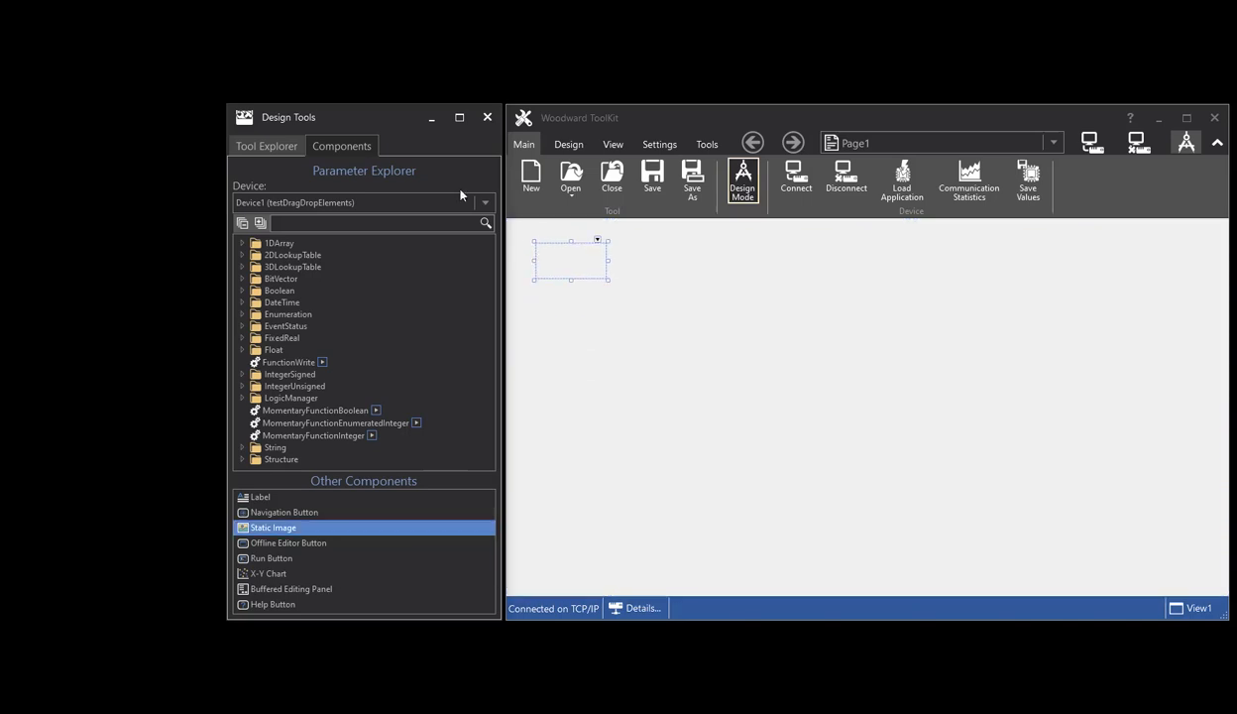
click(266, 146)
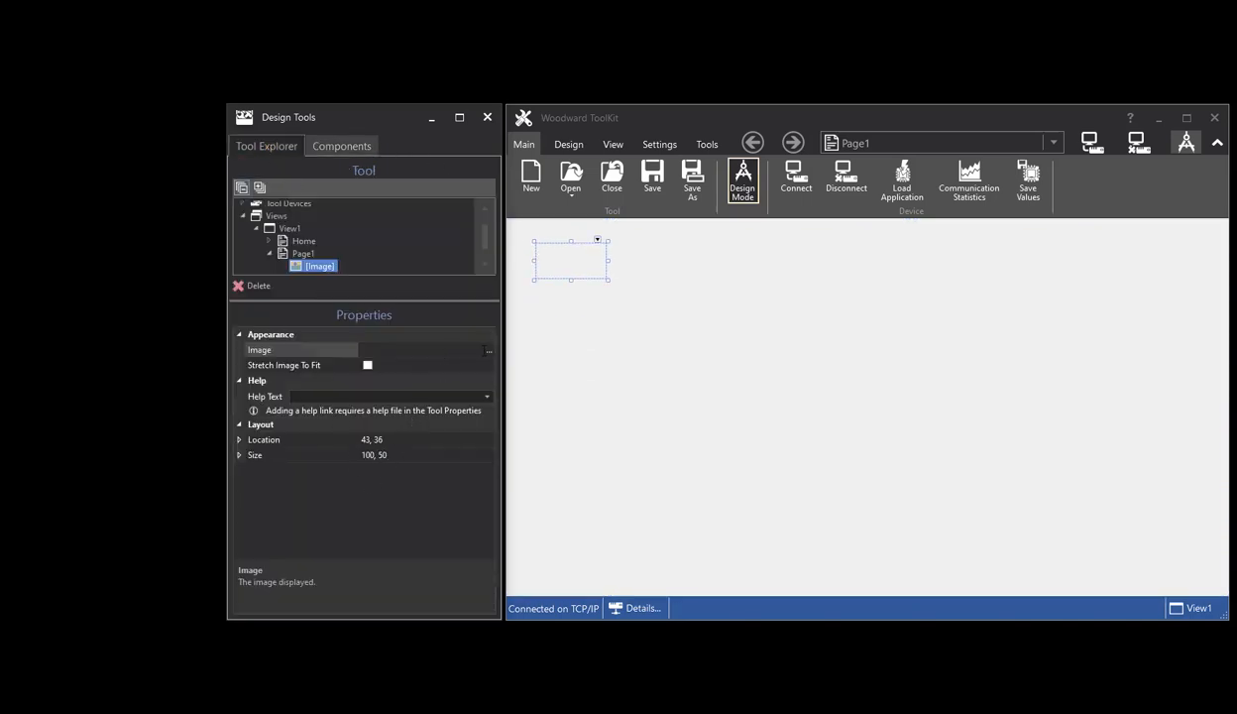
click(487, 353)
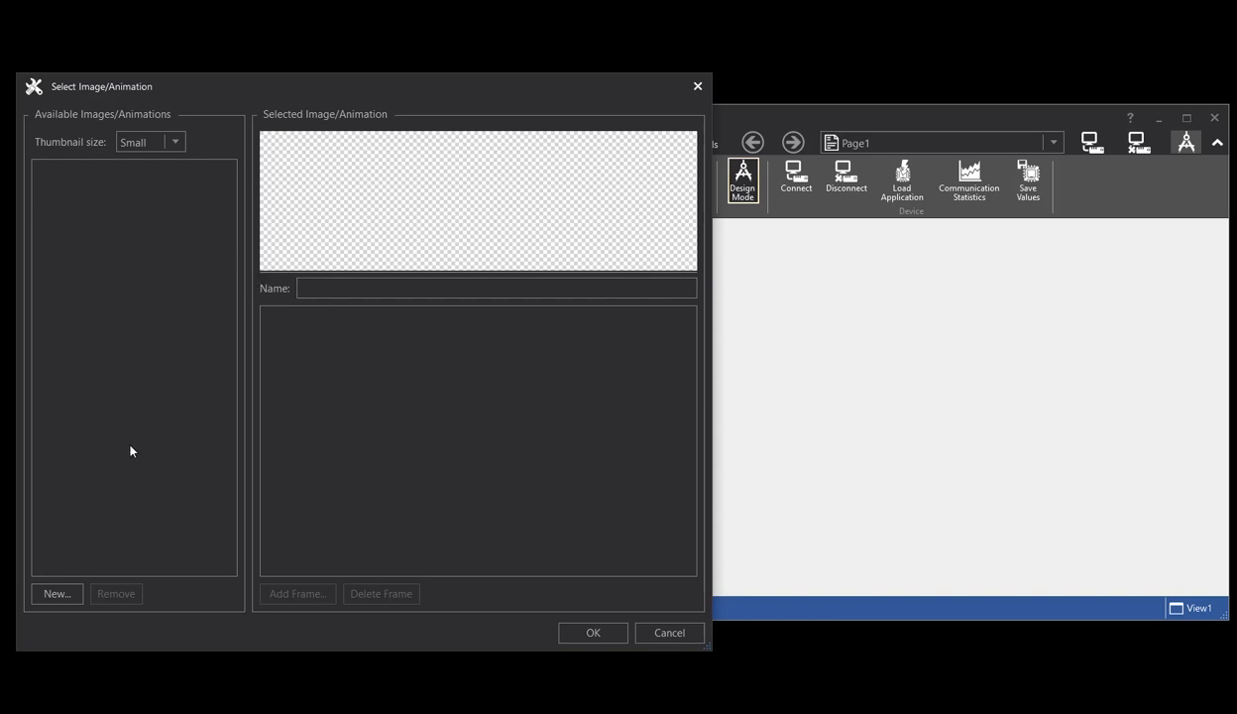
- Create a new animation by importing fan.png, fan1.png, fan2.png and fan3.png from the Demo folder and using all four as frames
click(57, 593)
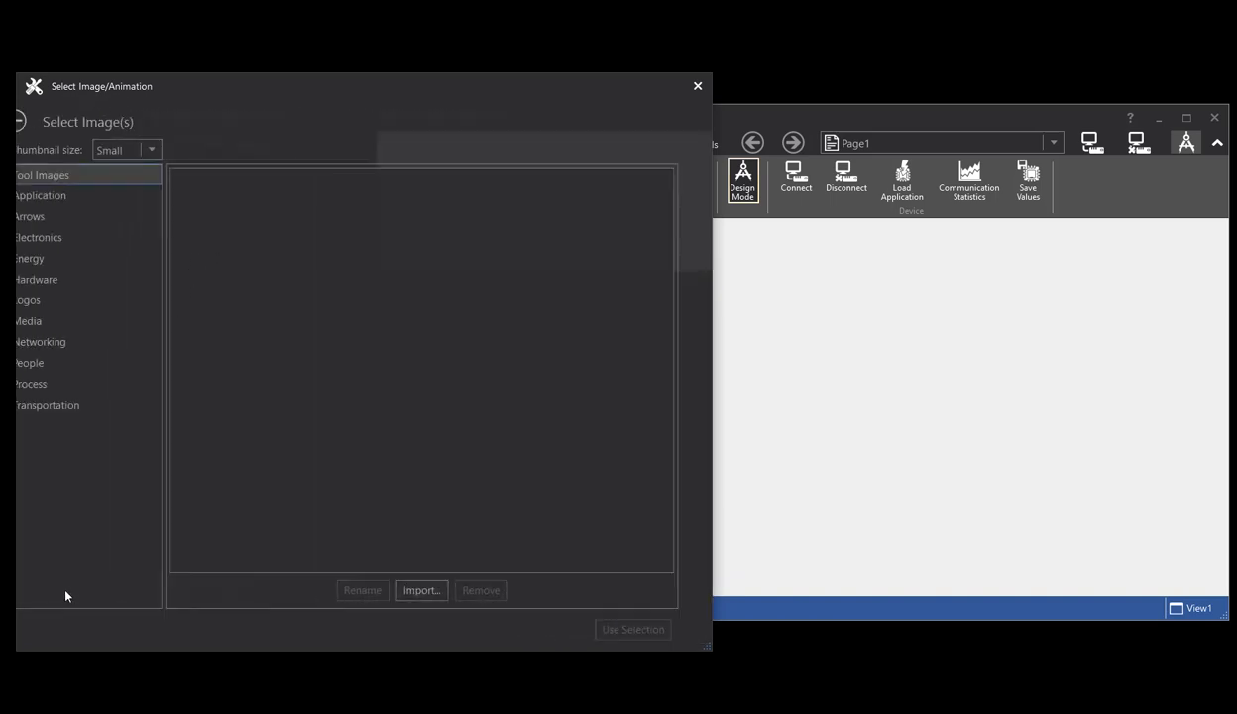
click(442, 590)
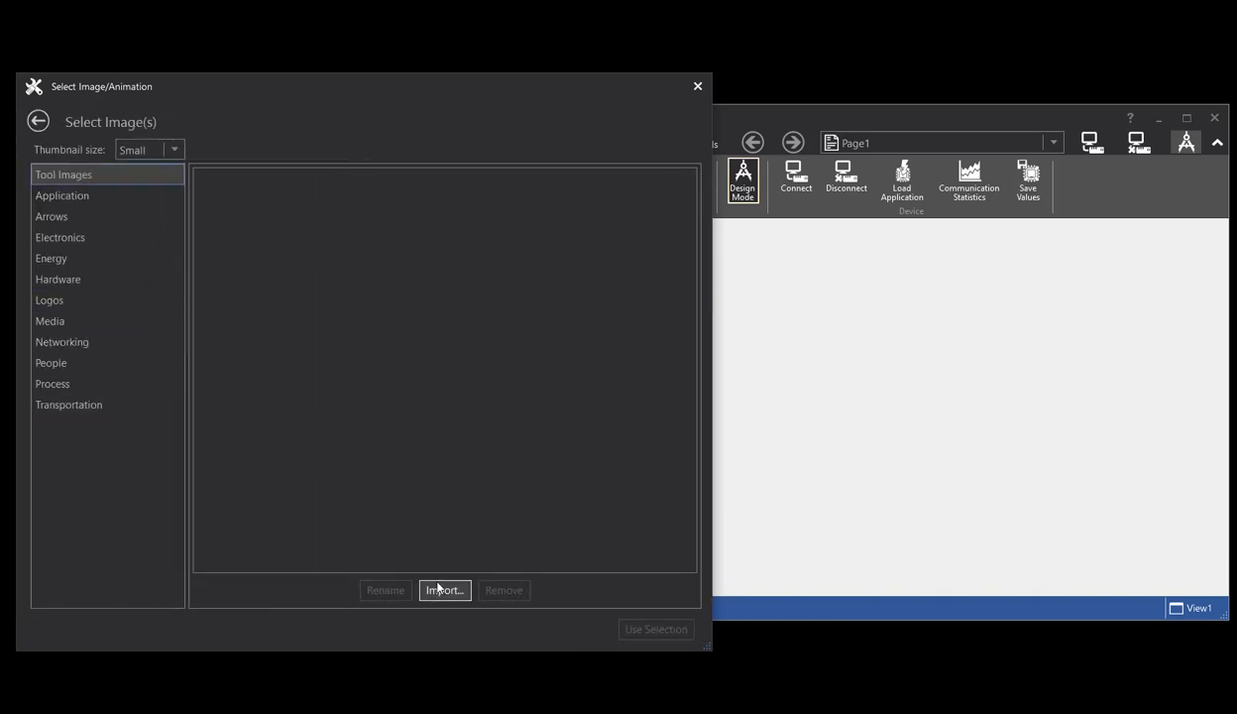
click(168, 170)
shift+click(310, 175)
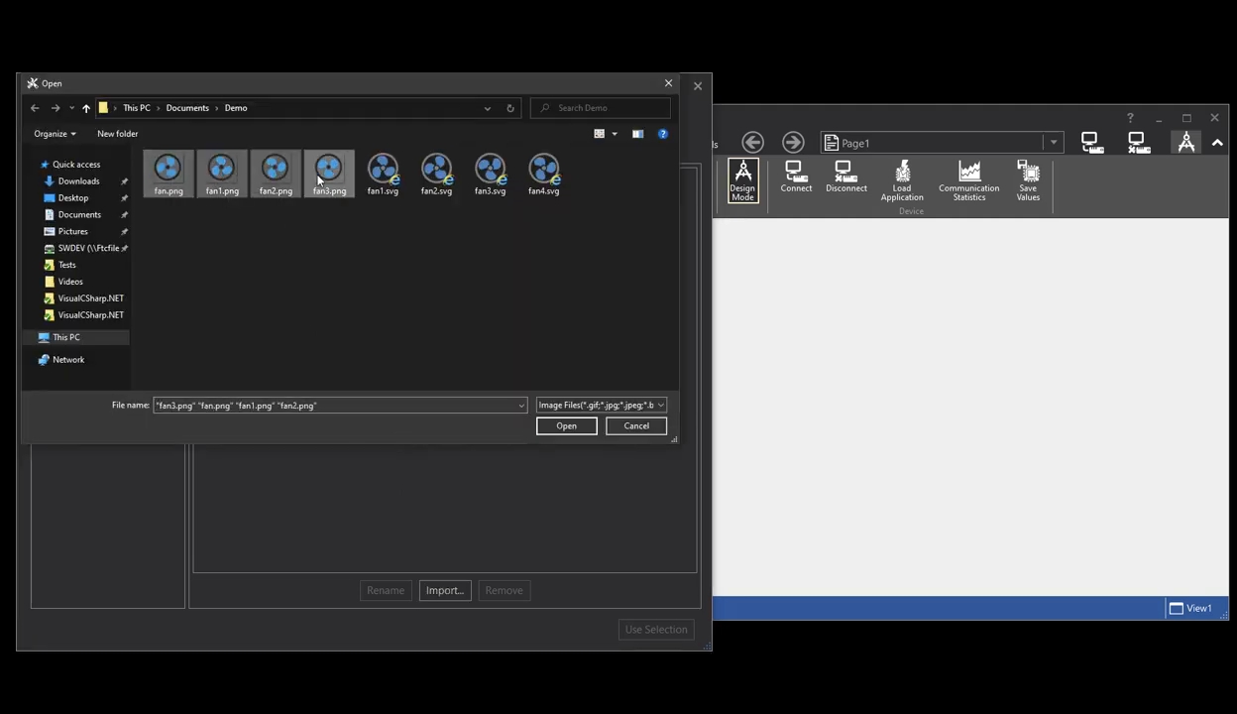
click(567, 425)
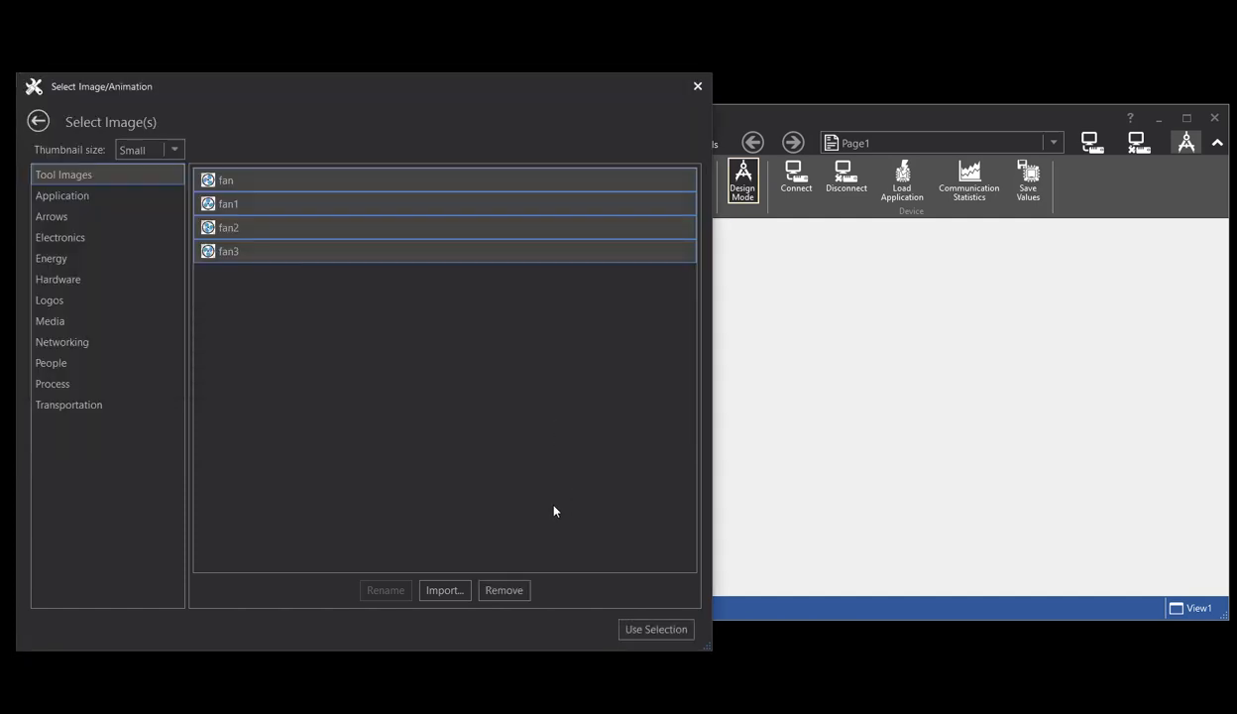
click(653, 634)
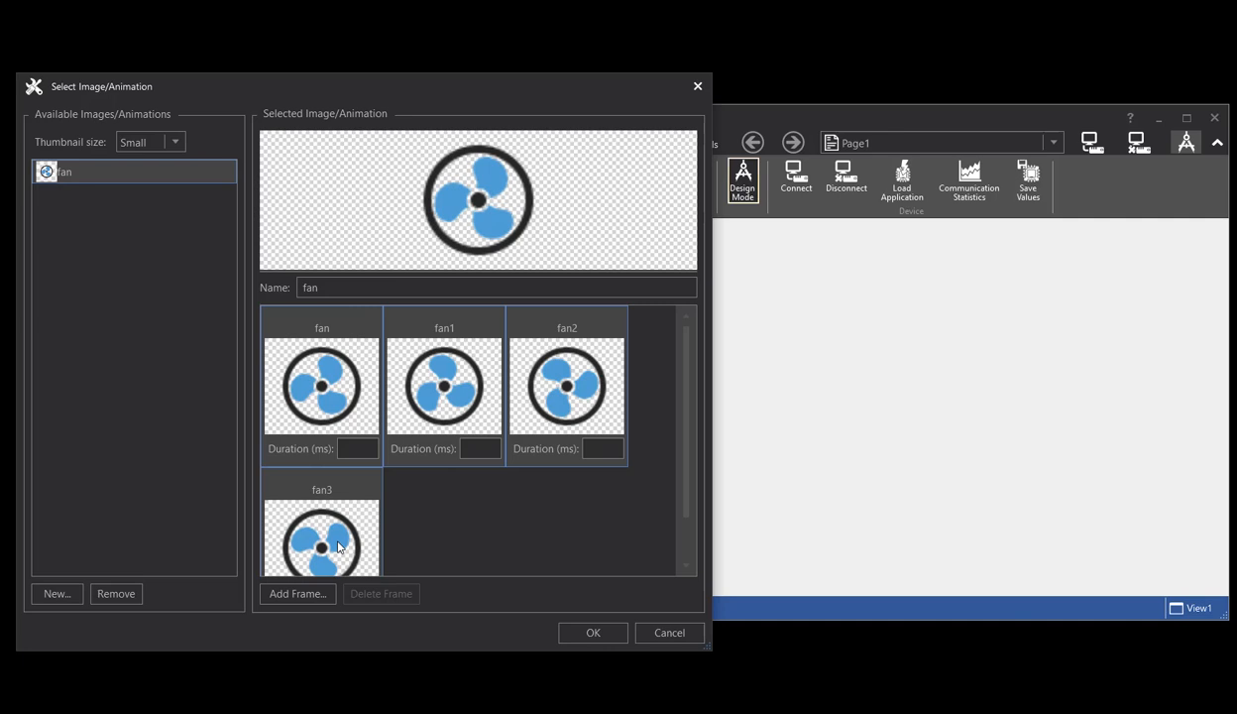
- Rename the new fan animation as Fan1
click(325, 286)
drag(323, 286, 282, 287)
text(Fan1)
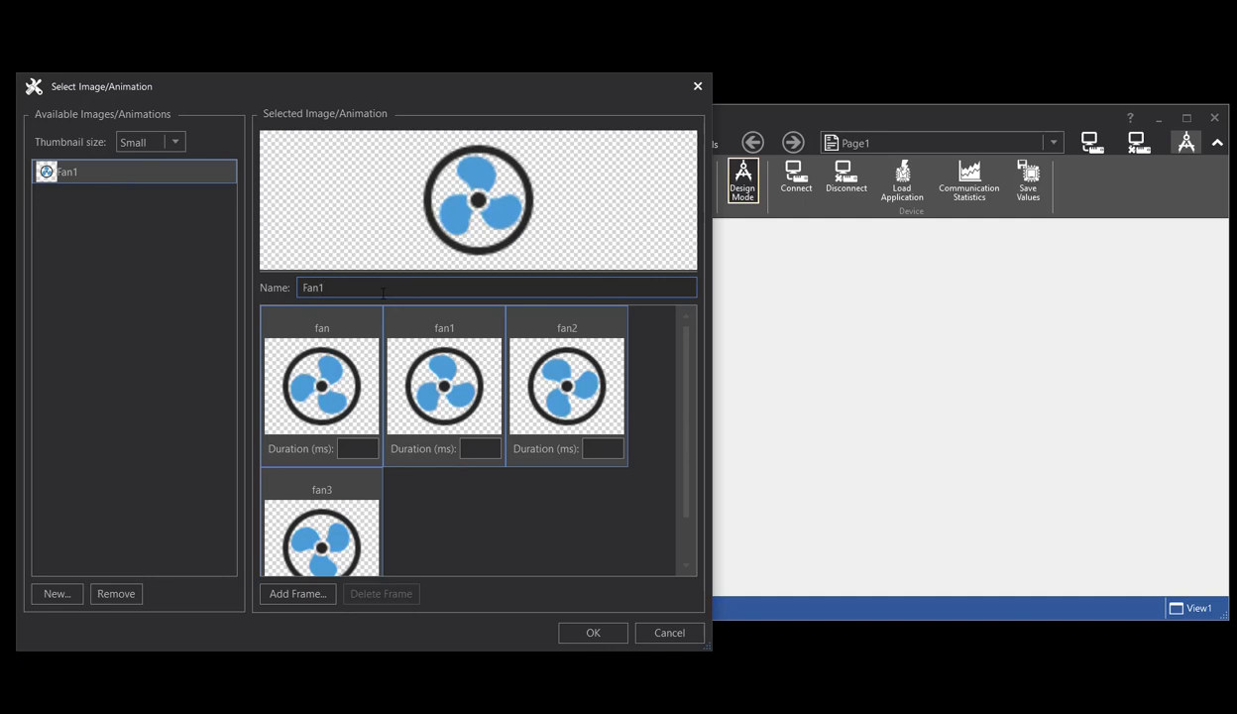
- Set the duration of all four Fan1 frames to 250 ms and apply the animation to the static image
click(336, 387)
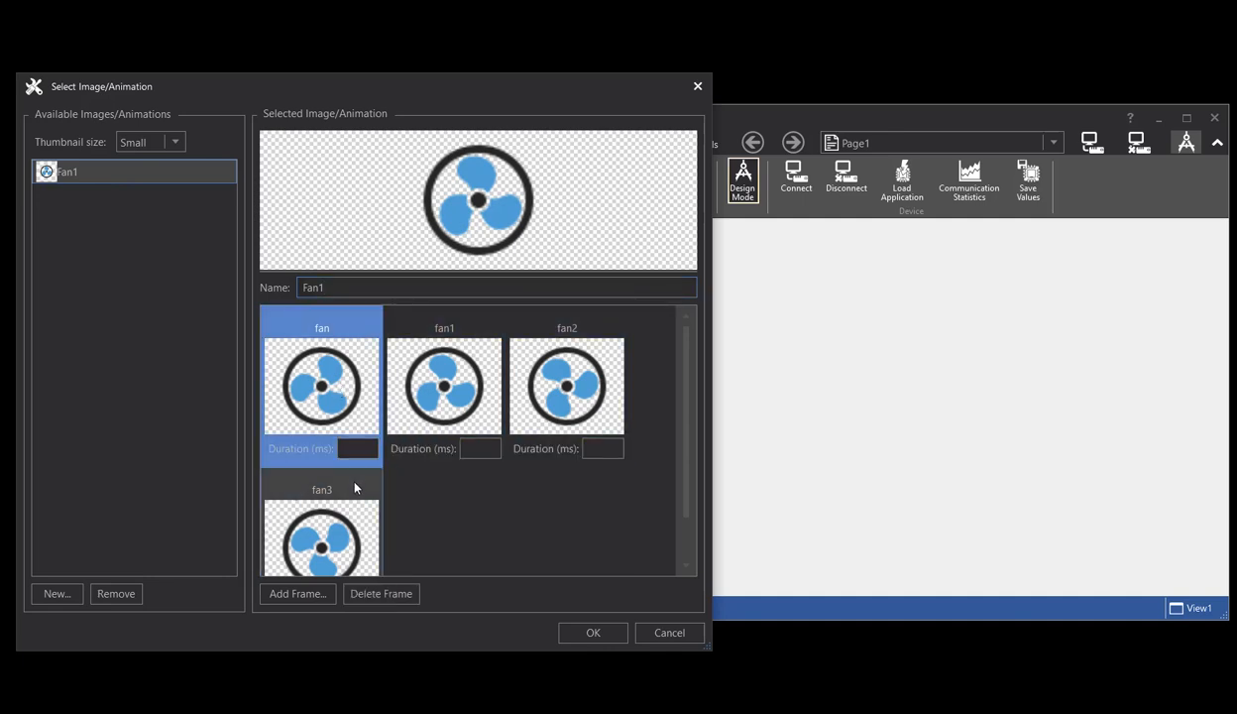
shift+click(355, 487)
click(359, 394)
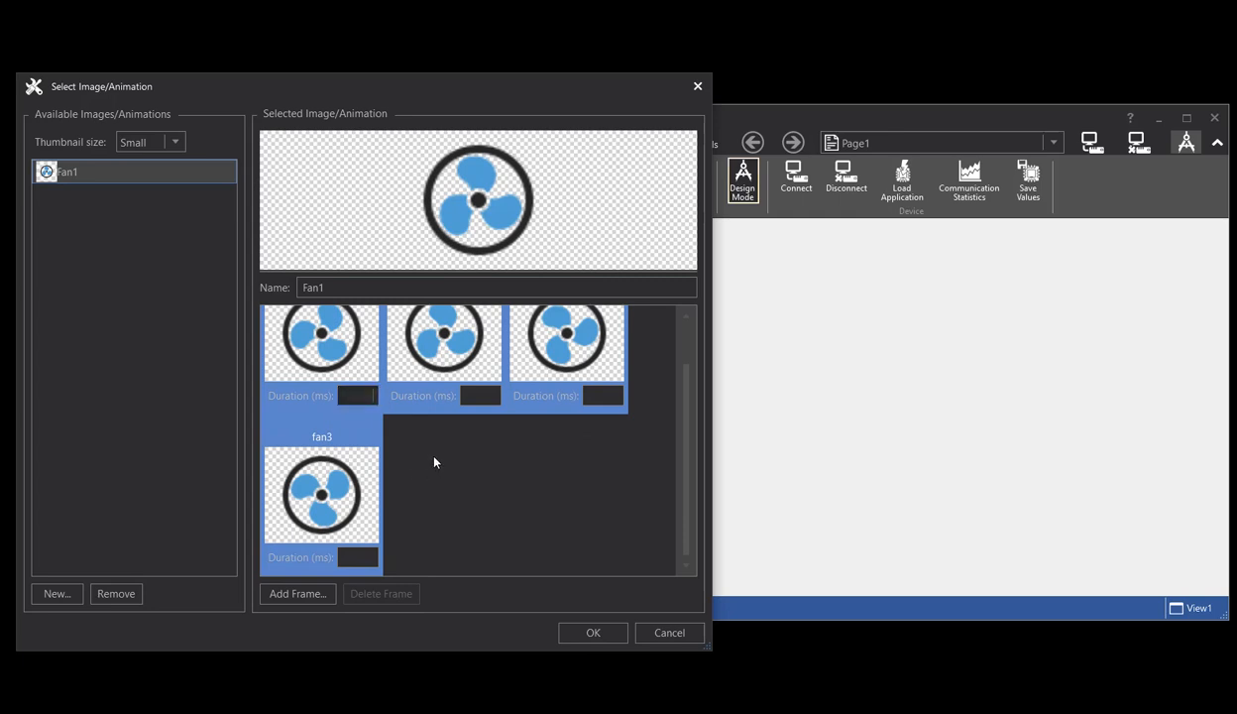
text(250)
key(Return)
click(594, 633)
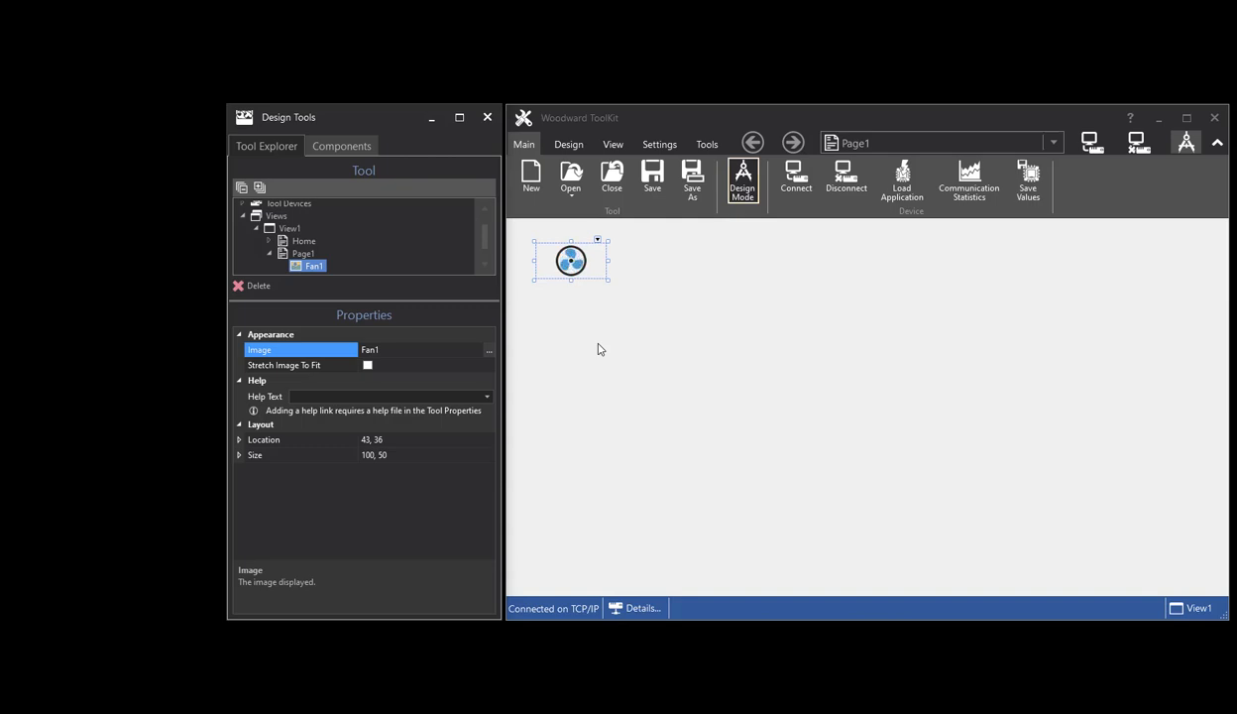
- Add a Check Box (No Grouping) for the Boolean parameter below the fan image on Page1
click(347, 145)
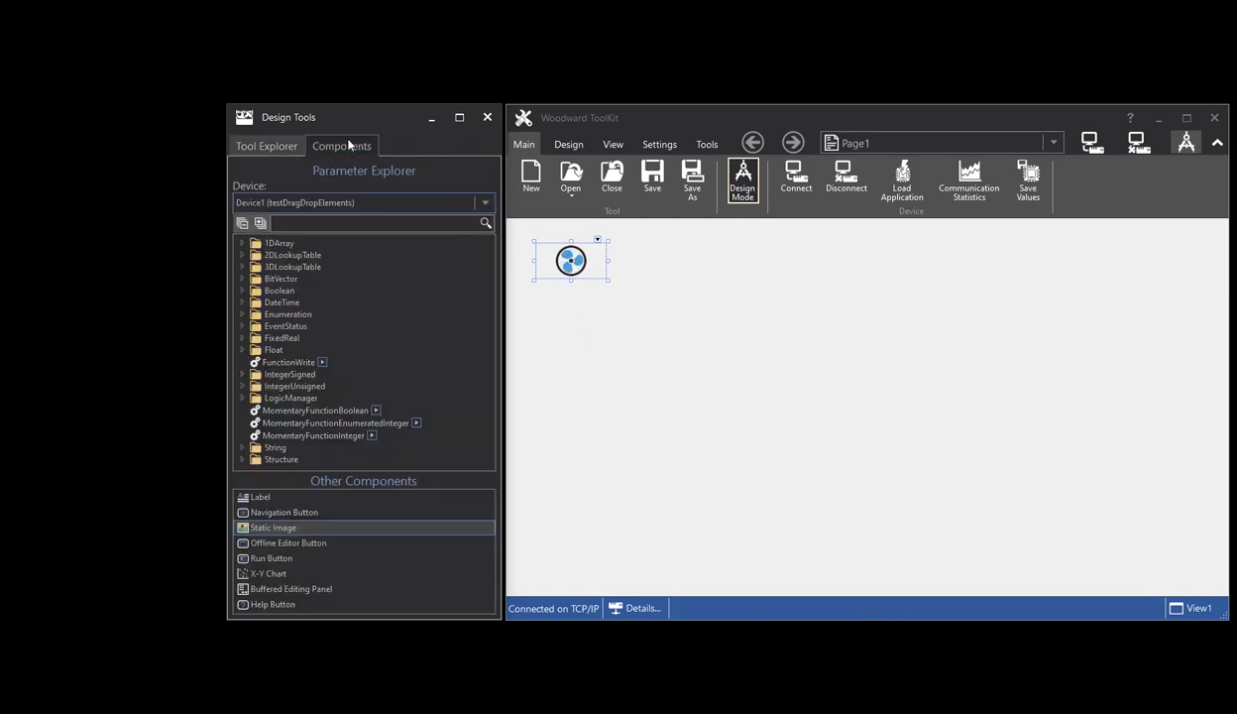
click(243, 291)
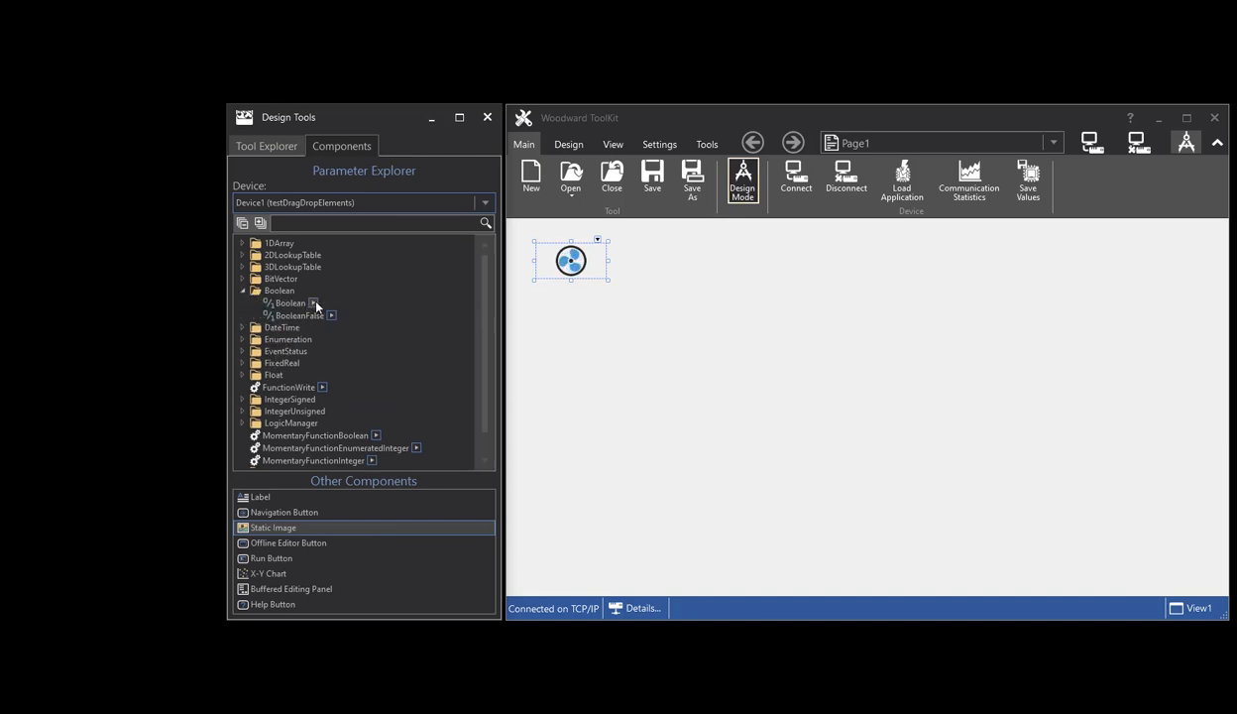
click(313, 304)
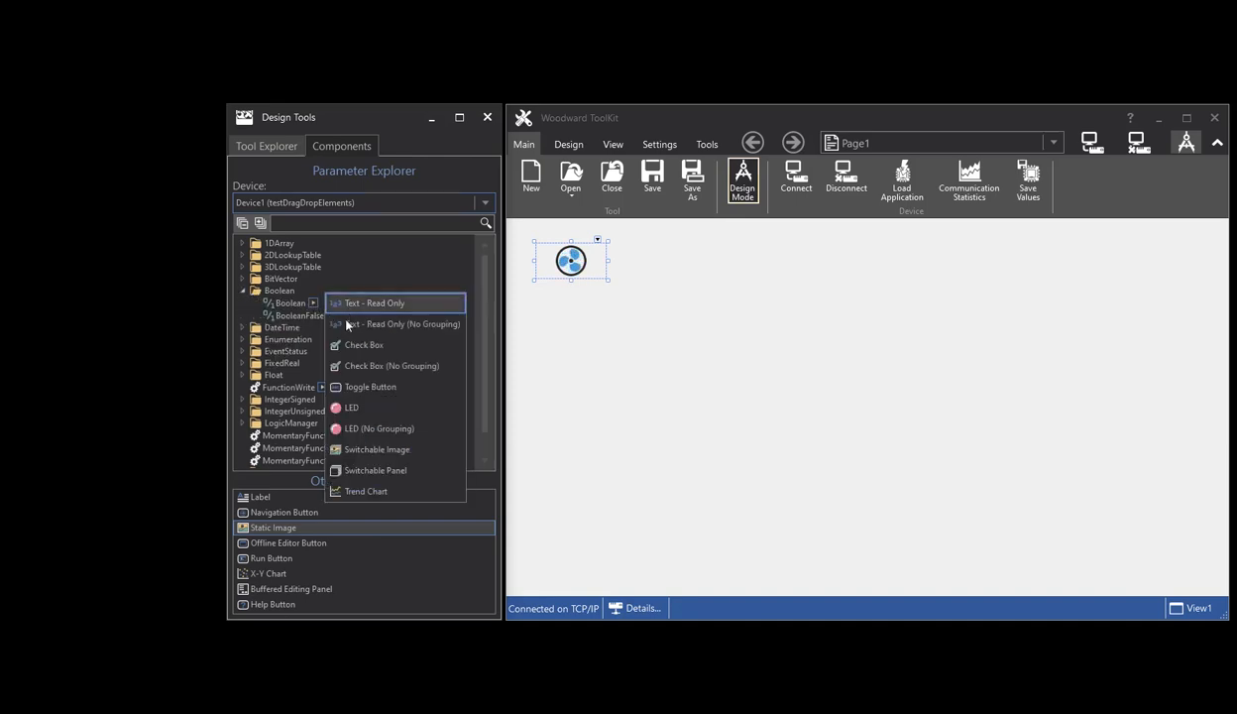
drag(352, 365, 523, 316)
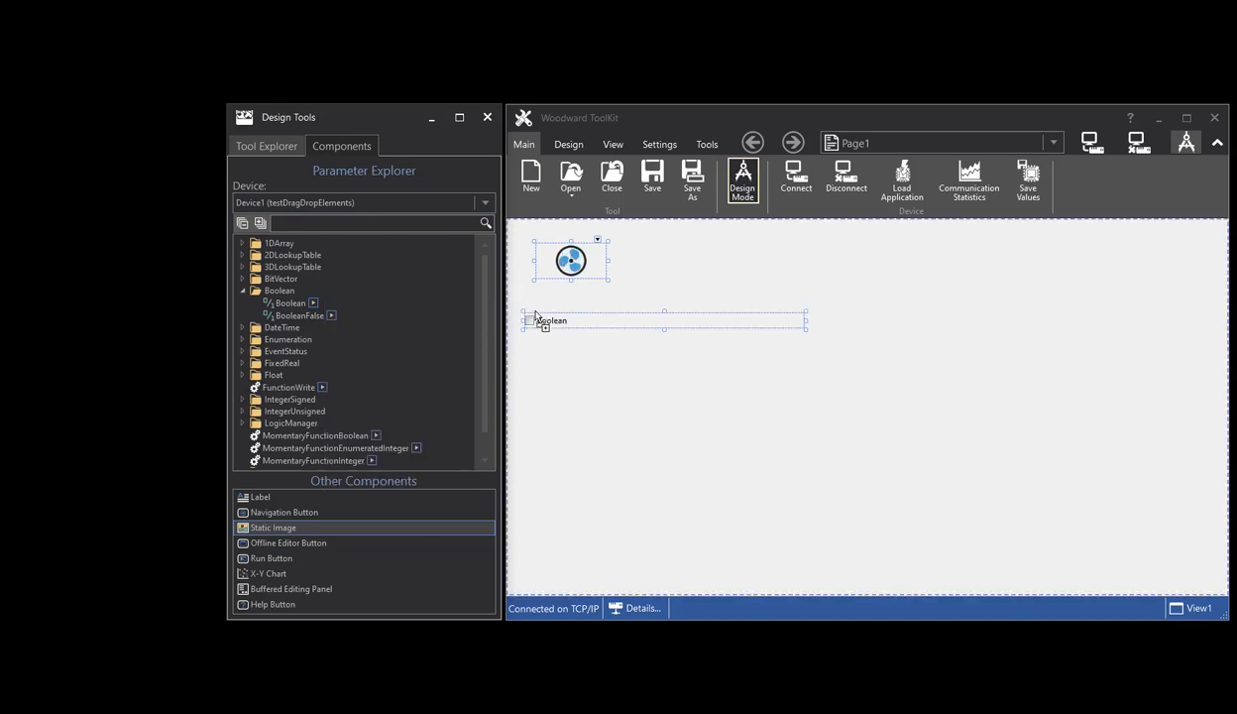
- Add a Switchable Image for the Boolean parameter below the check box and adjust its size
click(315, 303)
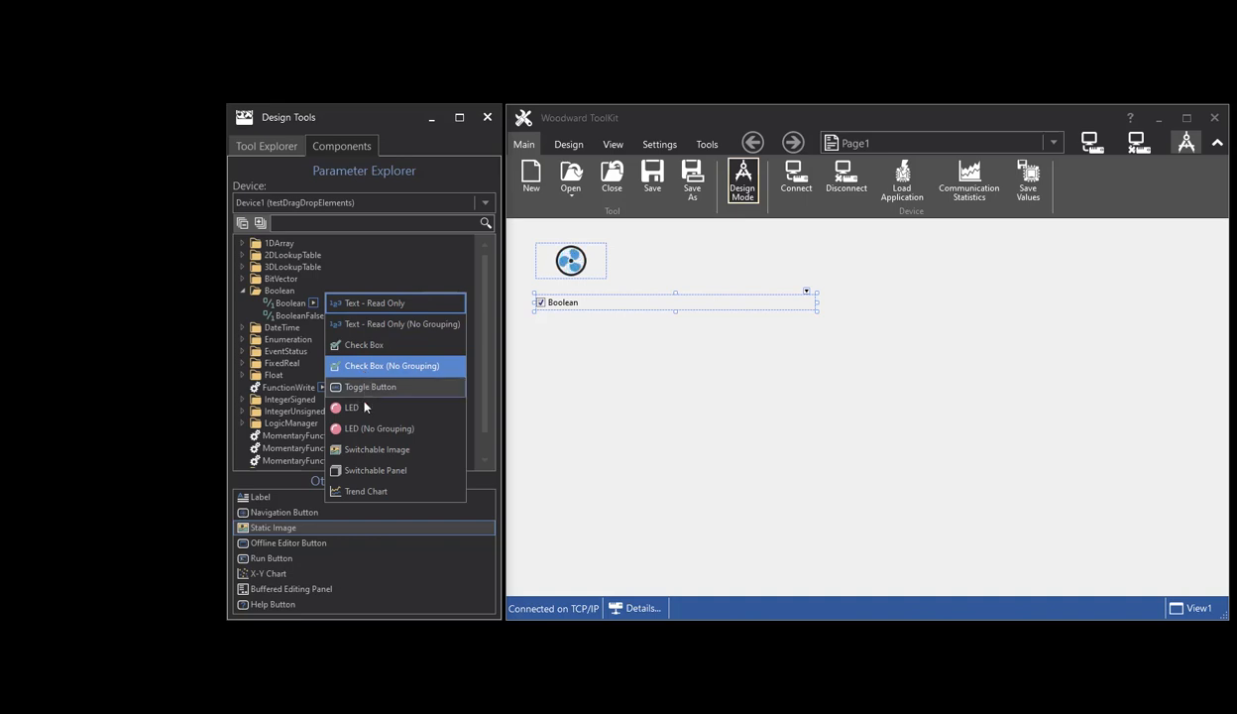
drag(360, 433, 555, 342)
drag(607, 381, 608, 382)
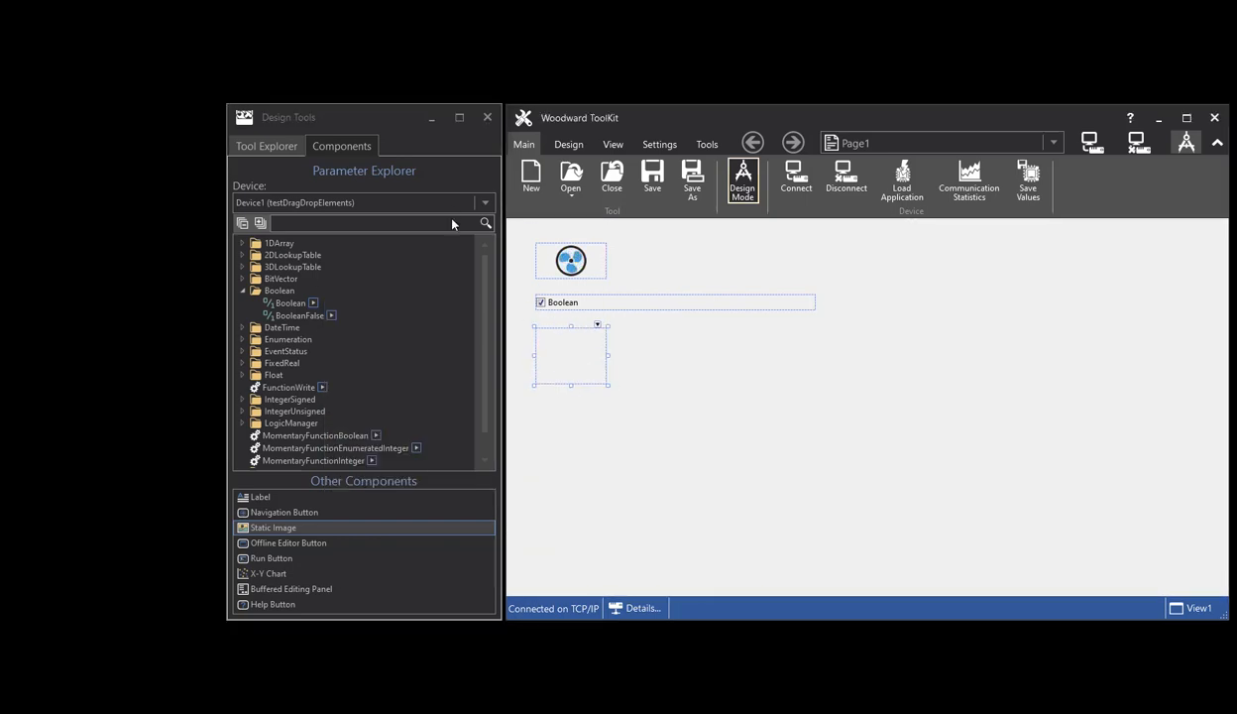
- Map the switchable image's True value to the Fan1 animation
click(267, 146)
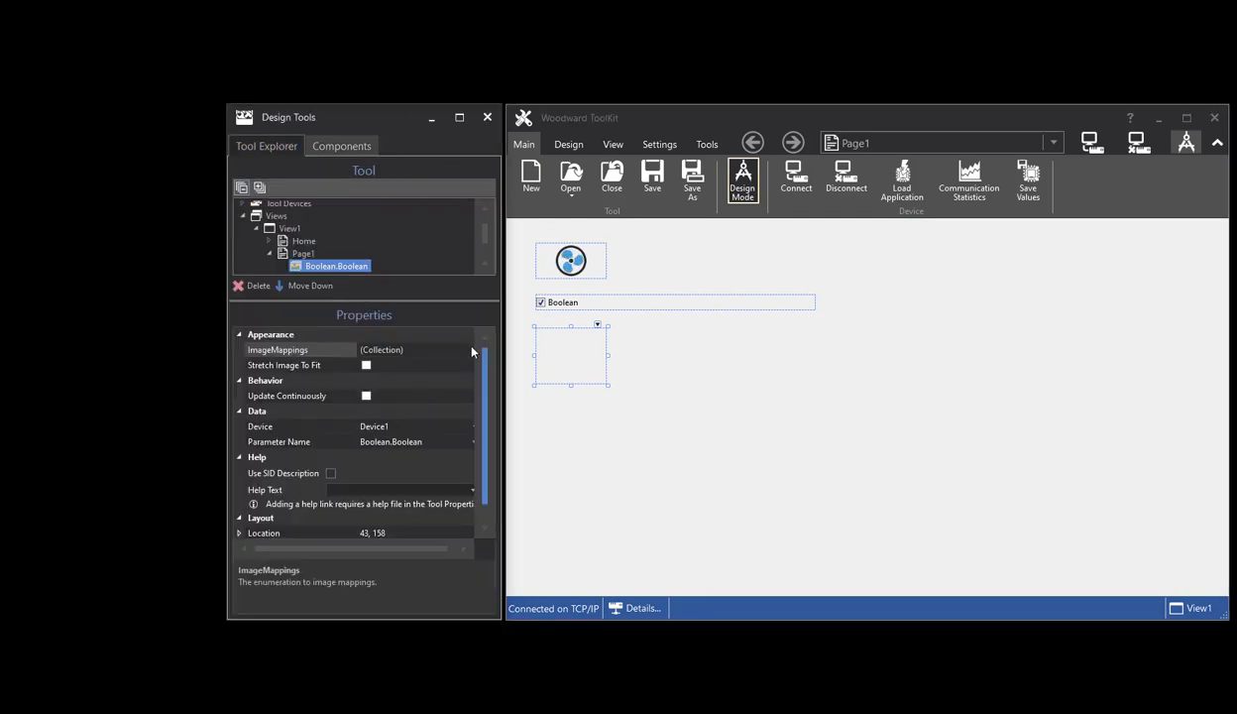
click(458, 550)
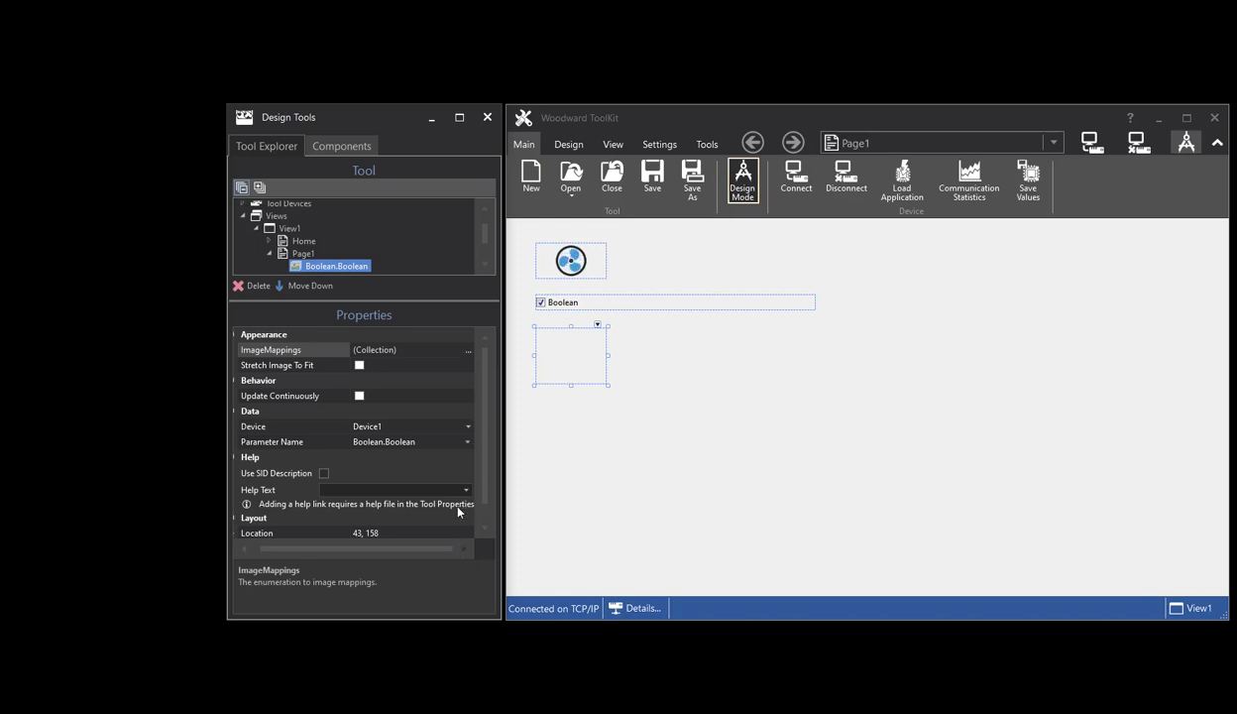
click(467, 350)
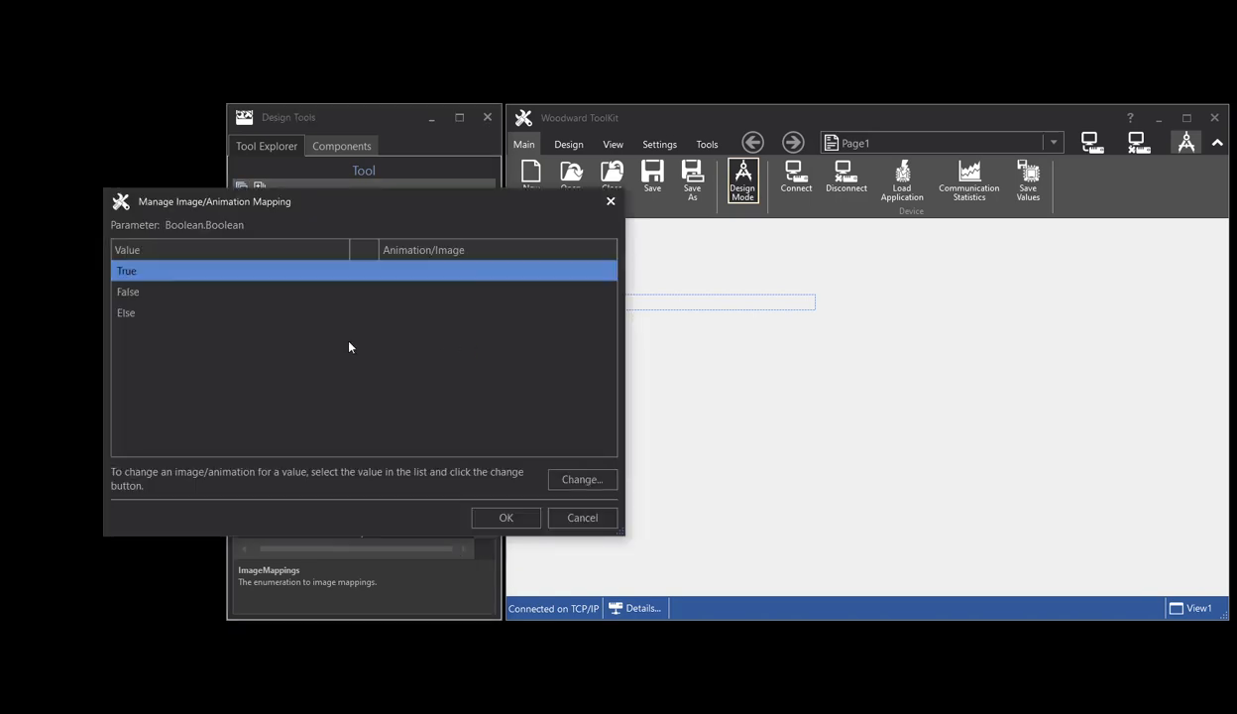
click(568, 483)
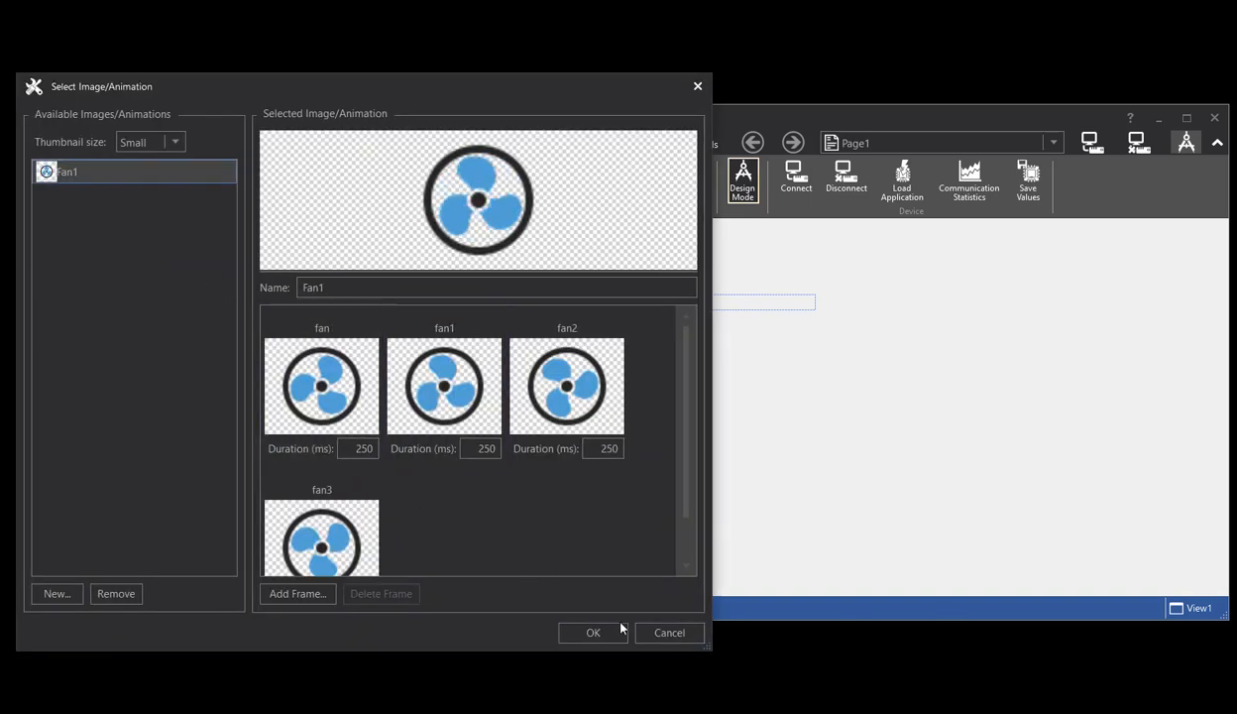
click(591, 631)
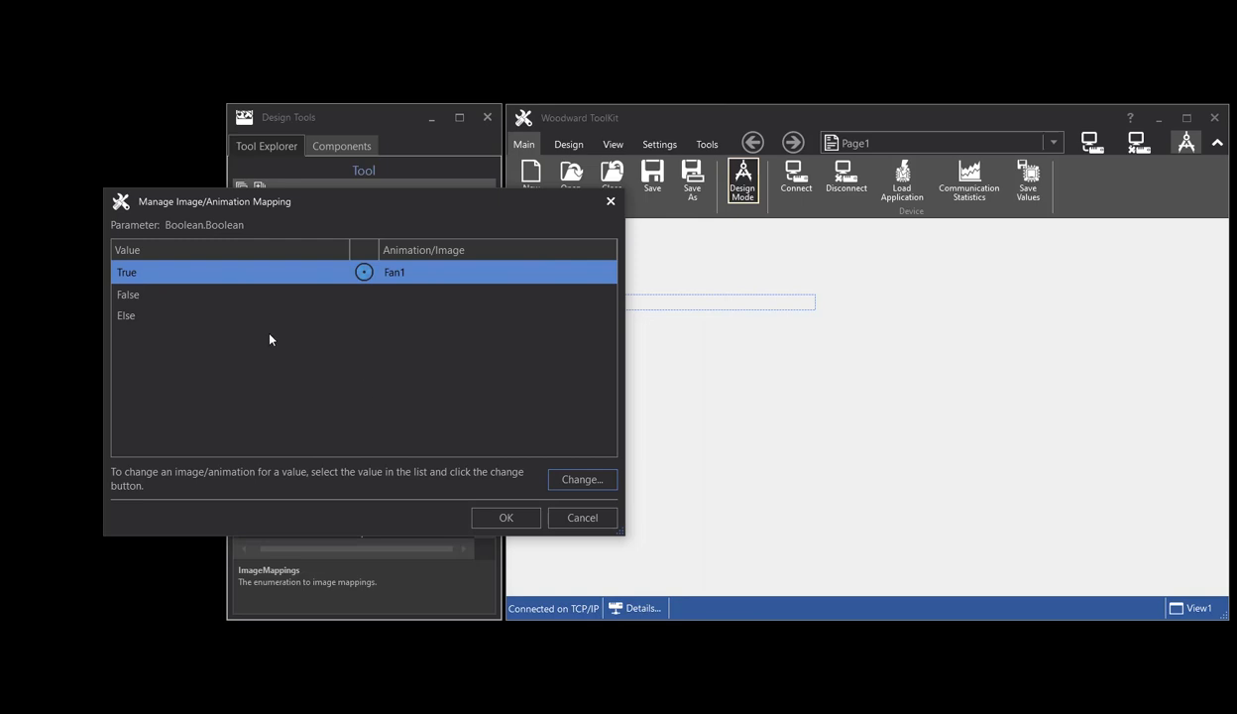
- Create a new image from the single tool image fan for the switchable image's False value
click(159, 292)
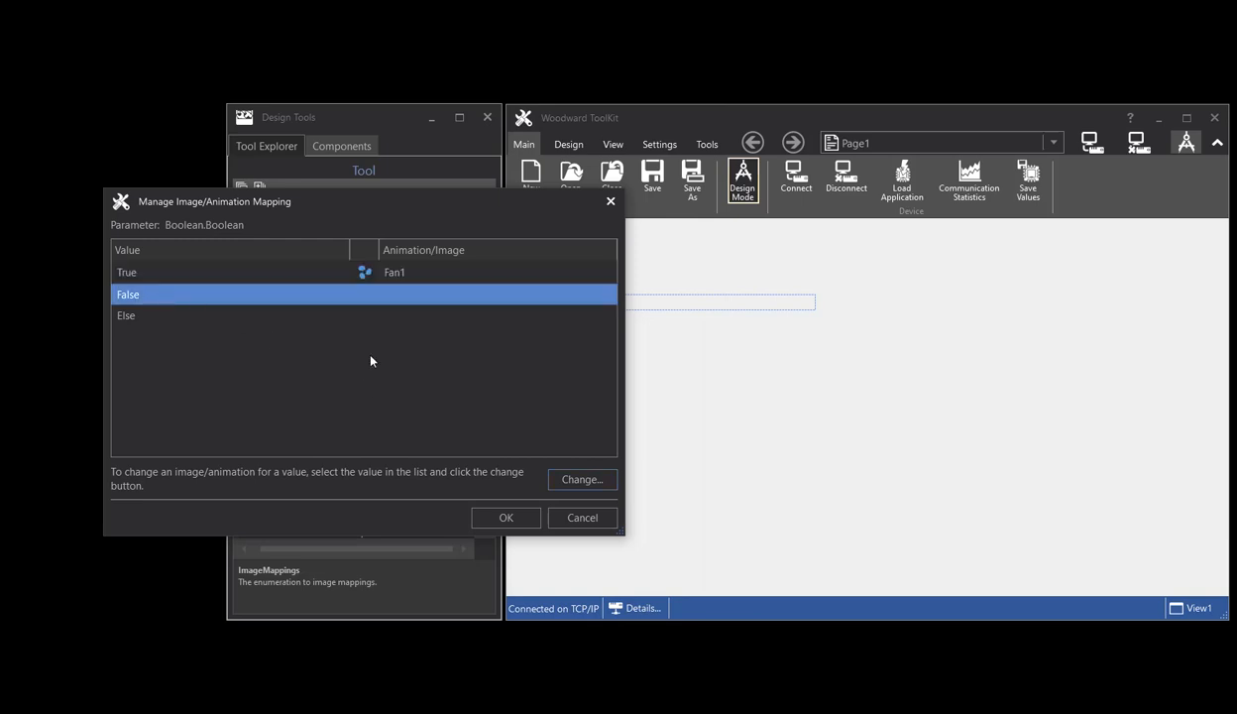
click(579, 479)
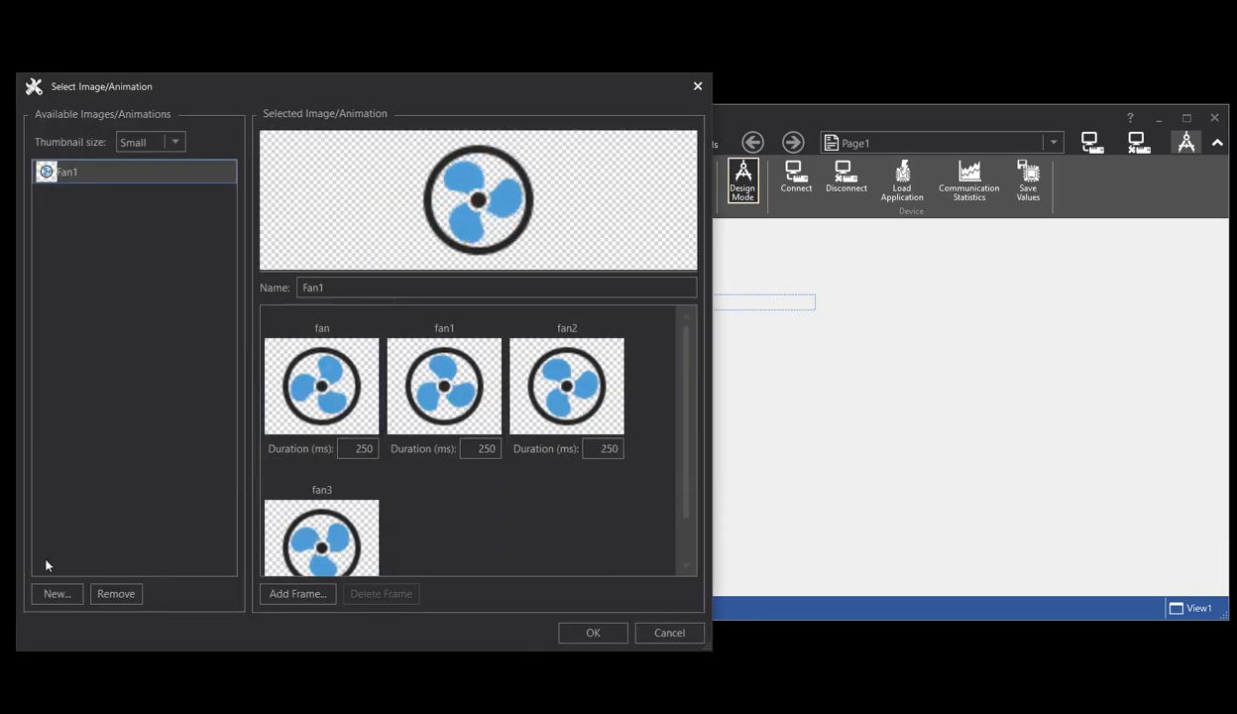
click(55, 592)
click(207, 183)
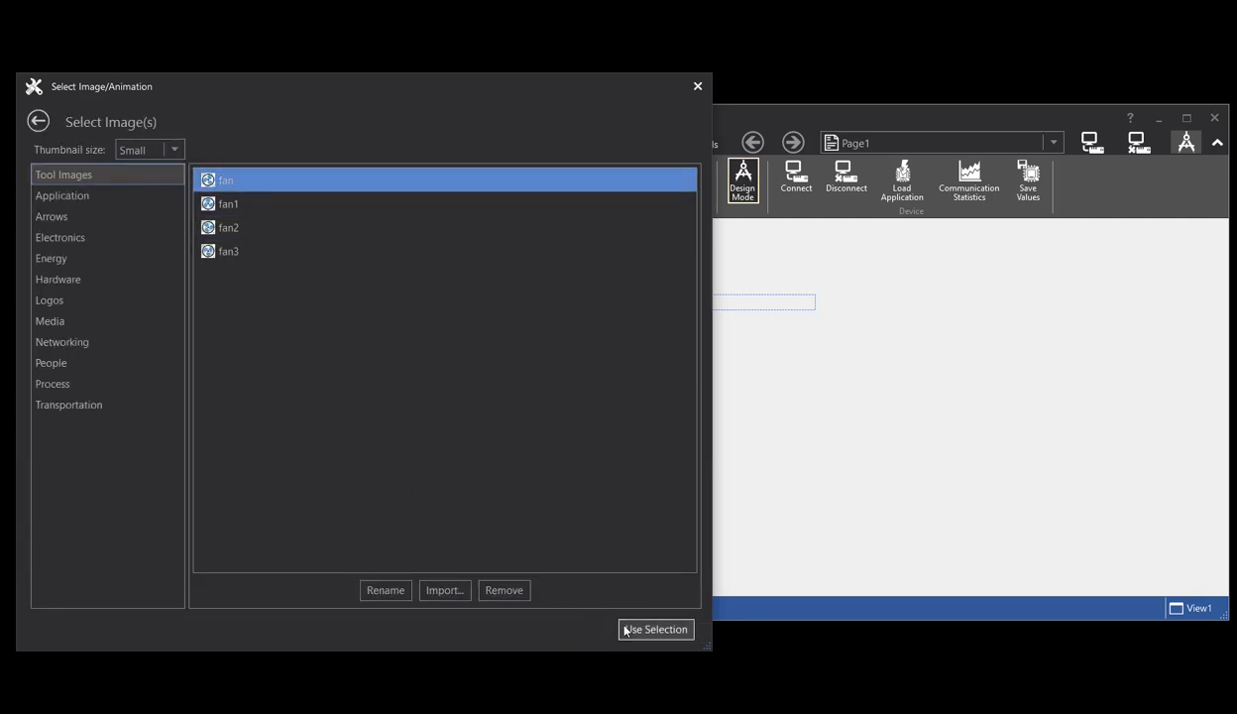
click(625, 630)
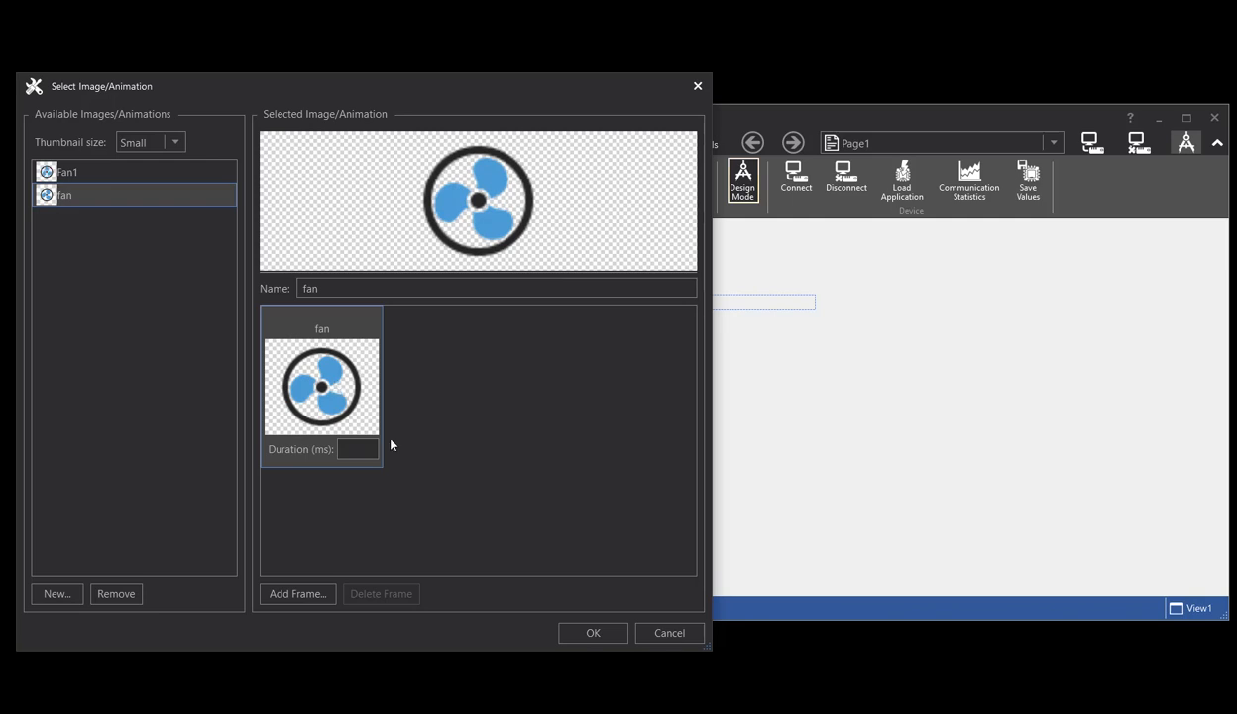
- Name the single-frame image Static Fan, assign it to False and accept the image mappings
click(332, 289)
text(Static Fan)
click(593, 632)
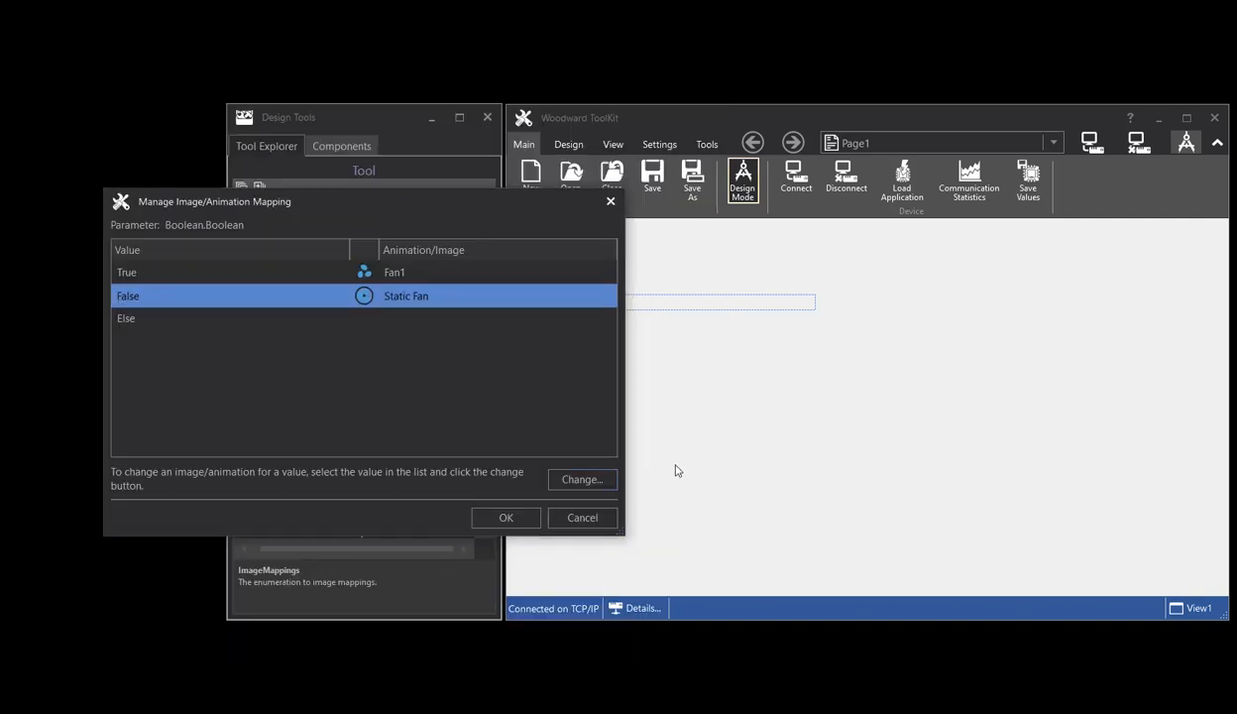
click(505, 518)
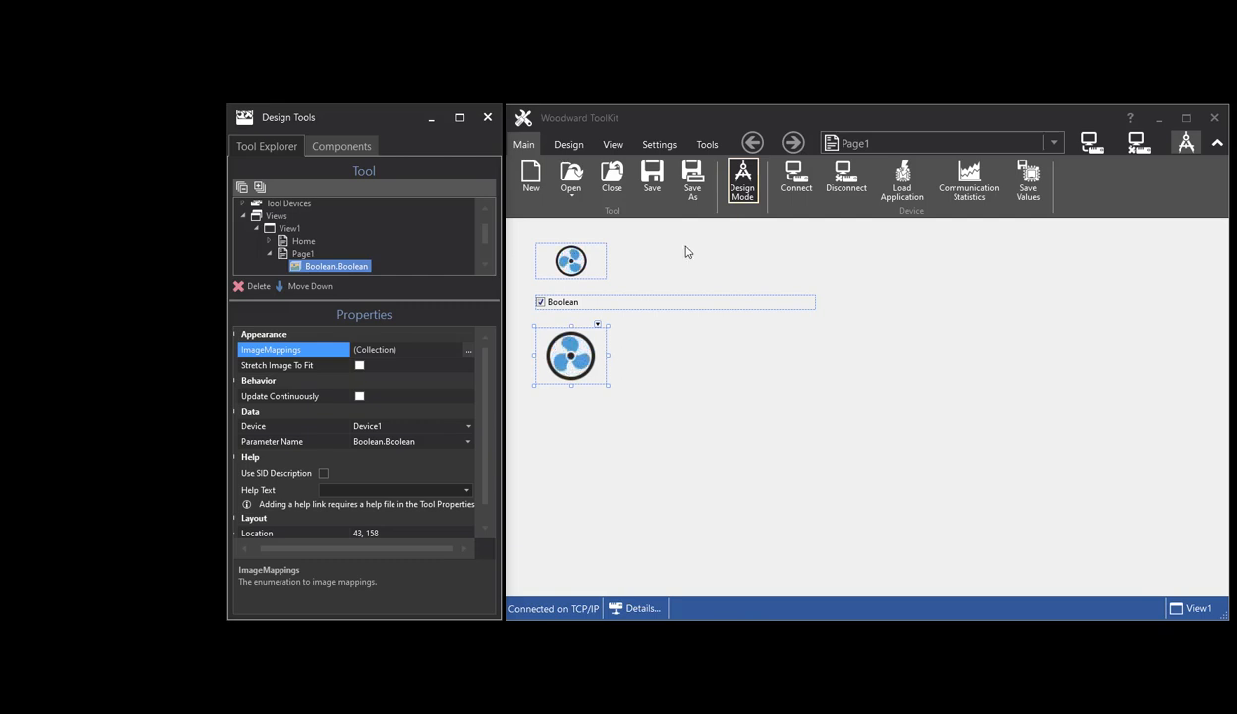
- Test the switchable fan image outside Design Mode by toggling the Boolean check box, and return to Design Mode
click(745, 182)
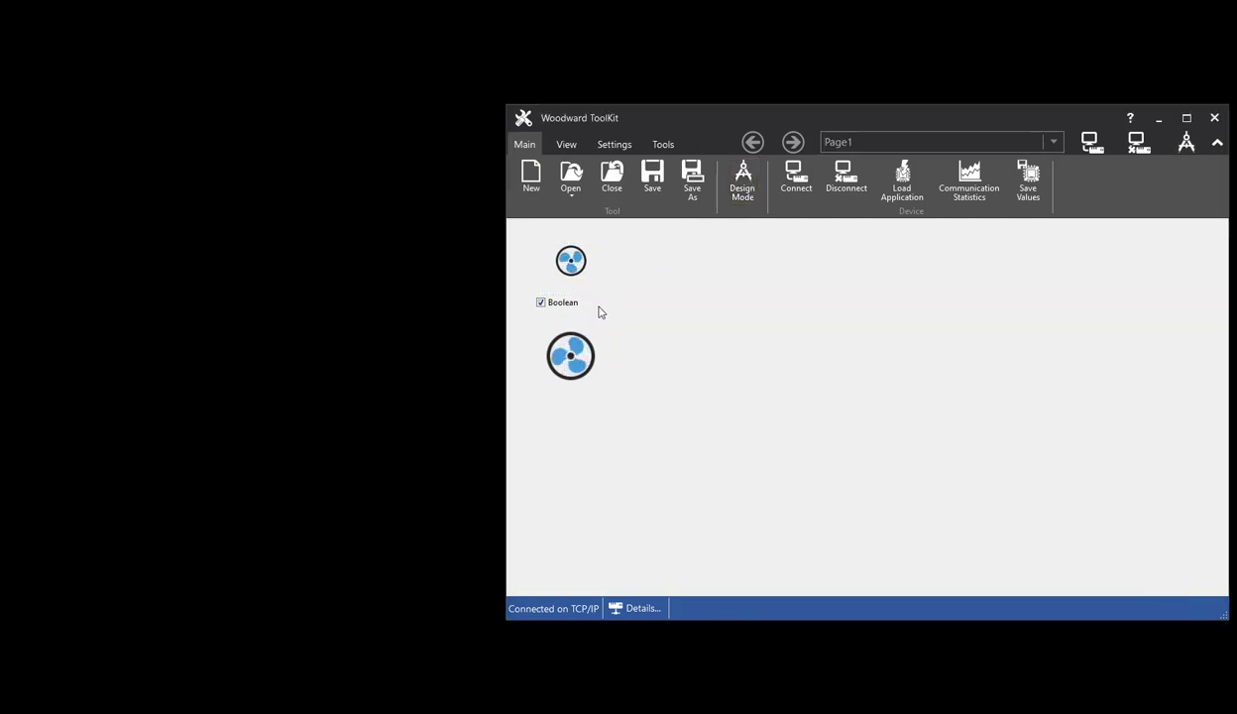
click(540, 303)
click(542, 303)
click(743, 191)
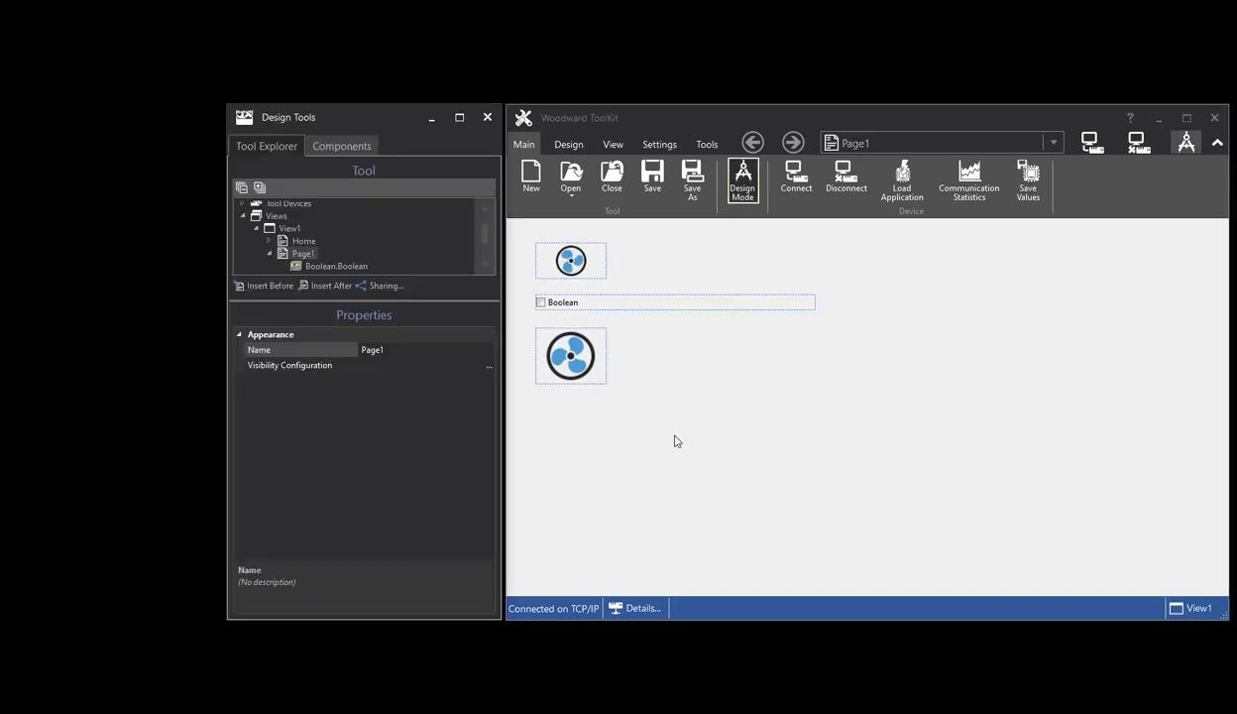
- Add a run button below the switchable fan image and set its image to the Fan1 animation
click(323, 147)
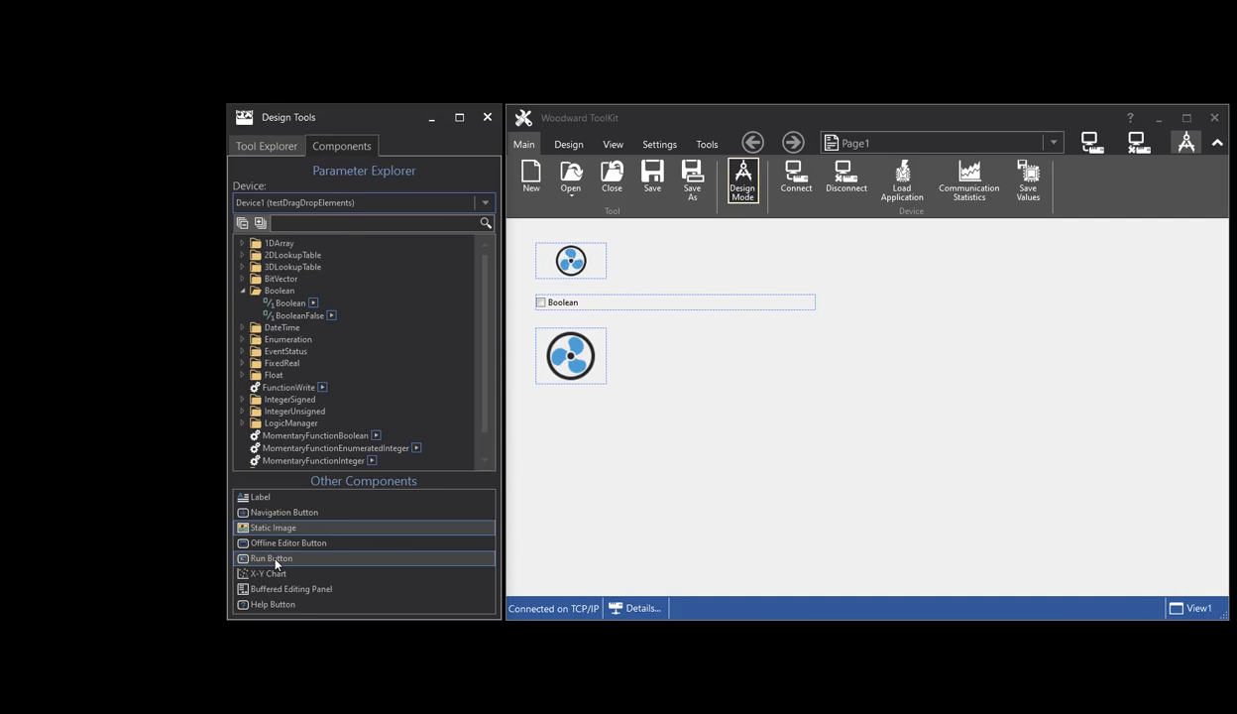
drag(276, 561, 538, 408)
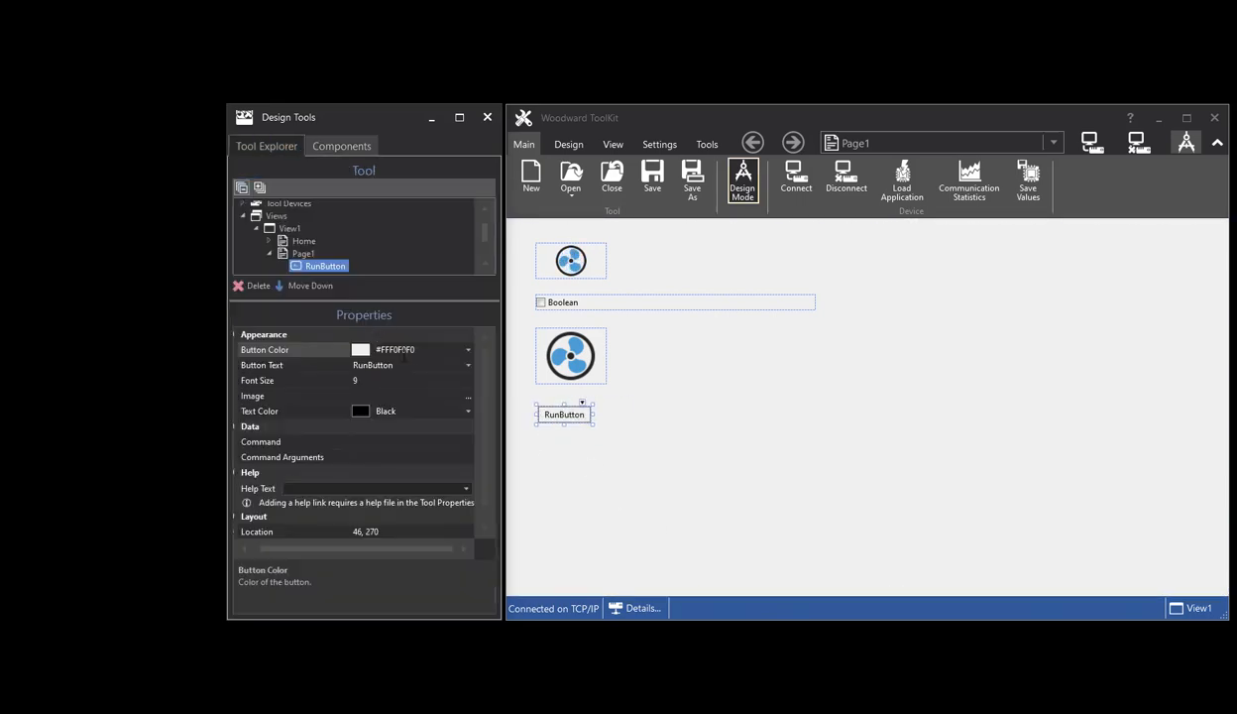
click(469, 399)
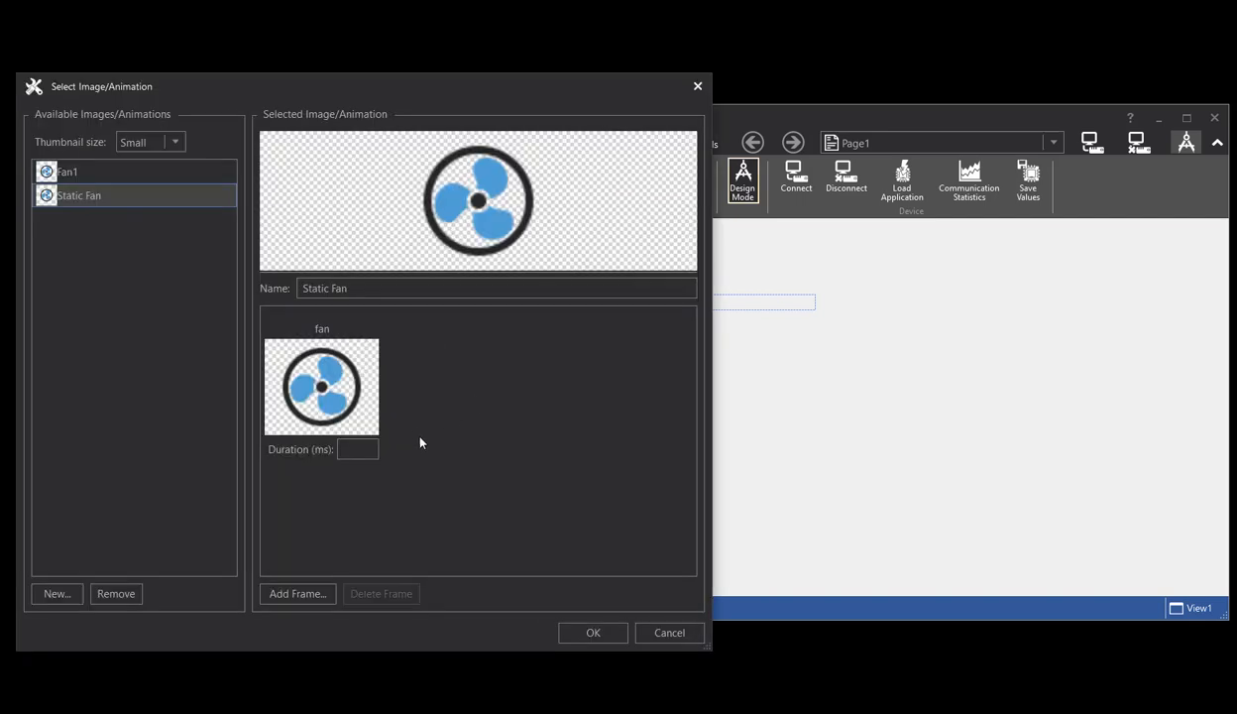
click(90, 172)
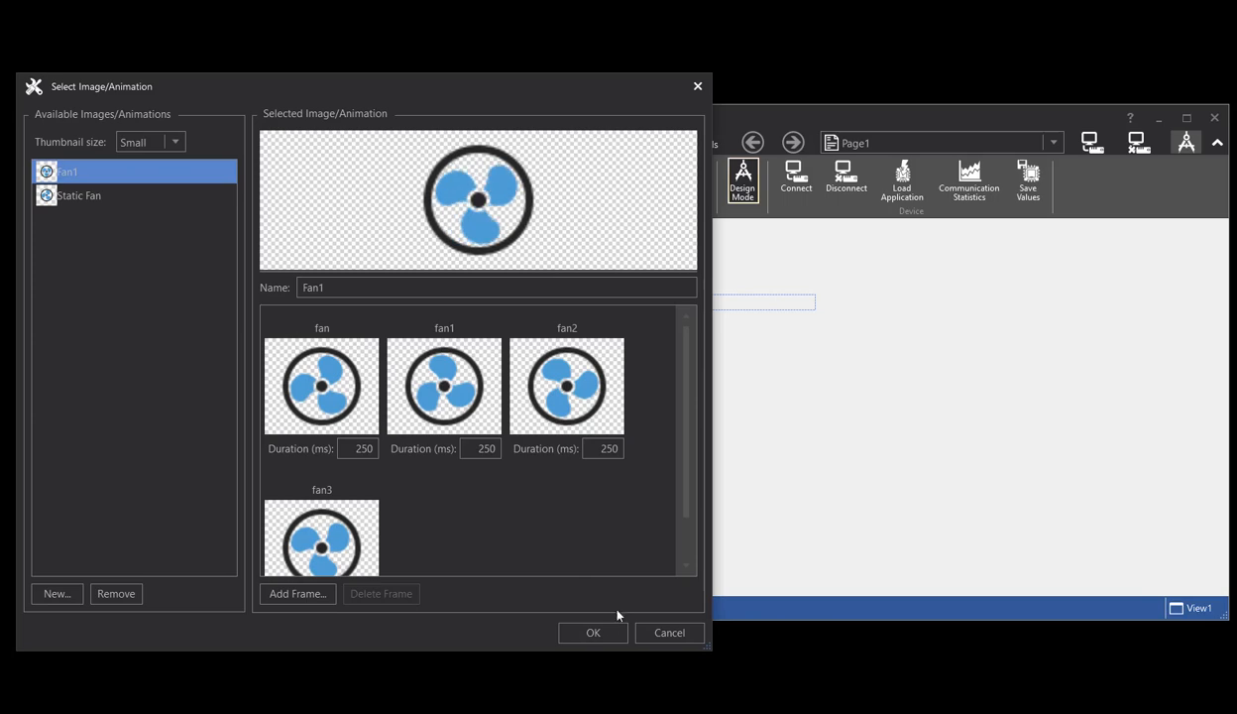
click(593, 632)
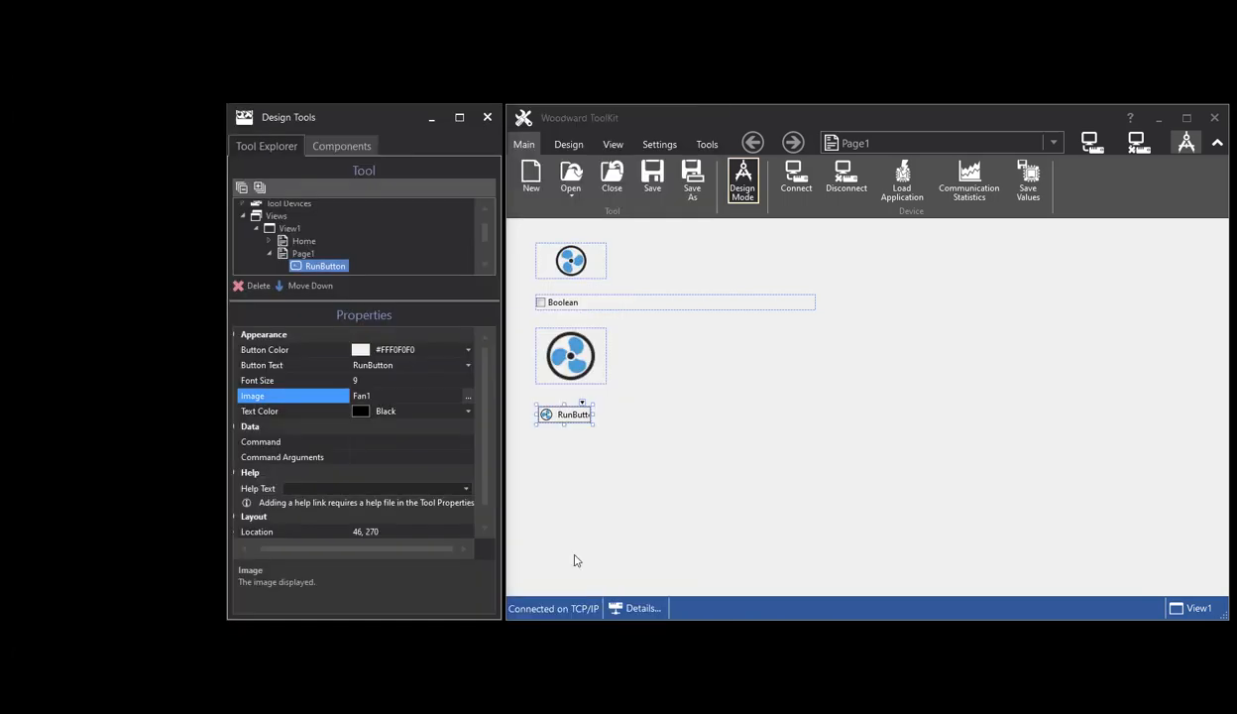
click(663, 426)
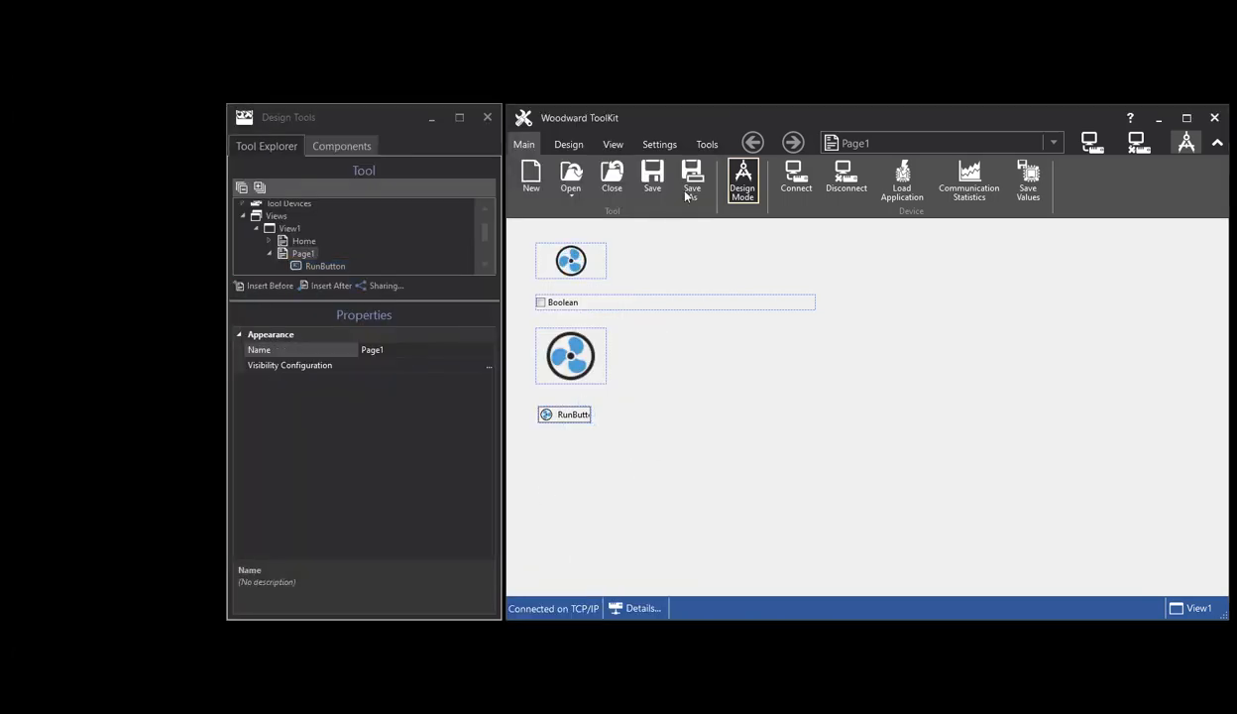
- Enlarge the run button to fit its fan image and text, and test the page outside Design Mode by toggling the Boolean check box
click(582, 414)
drag(594, 426, 626, 437)
click(737, 230)
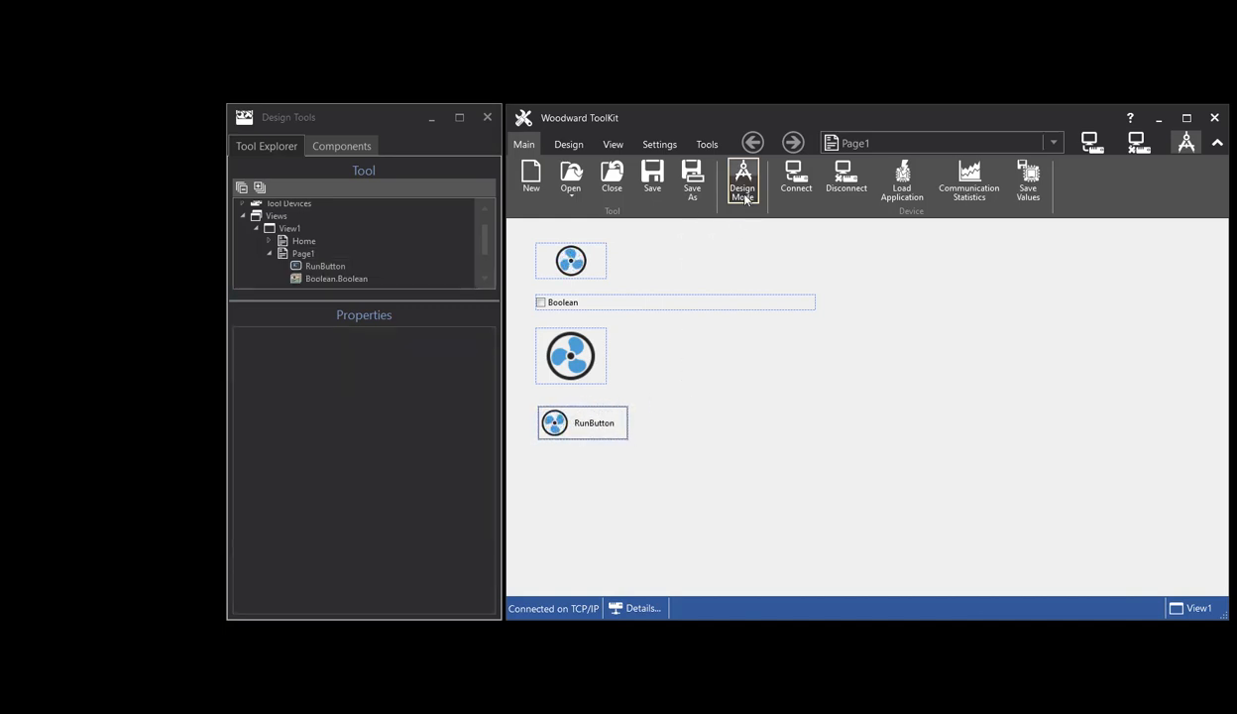
click(741, 183)
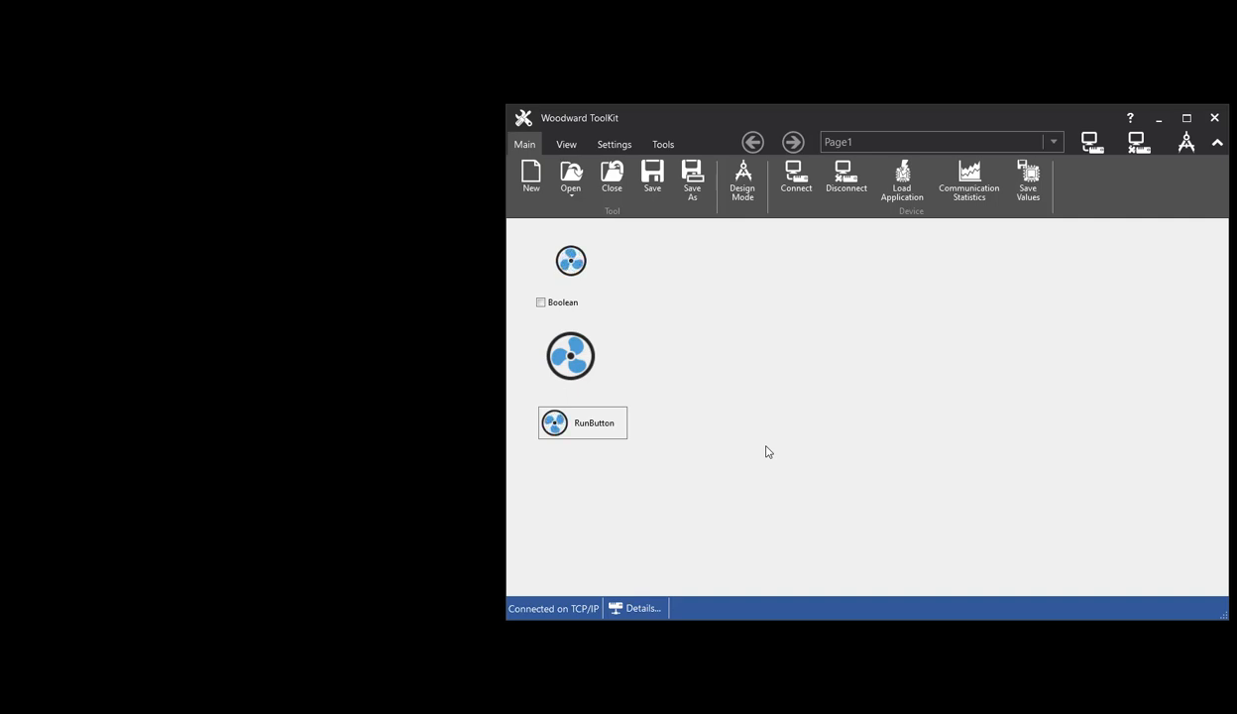
click(541, 302)
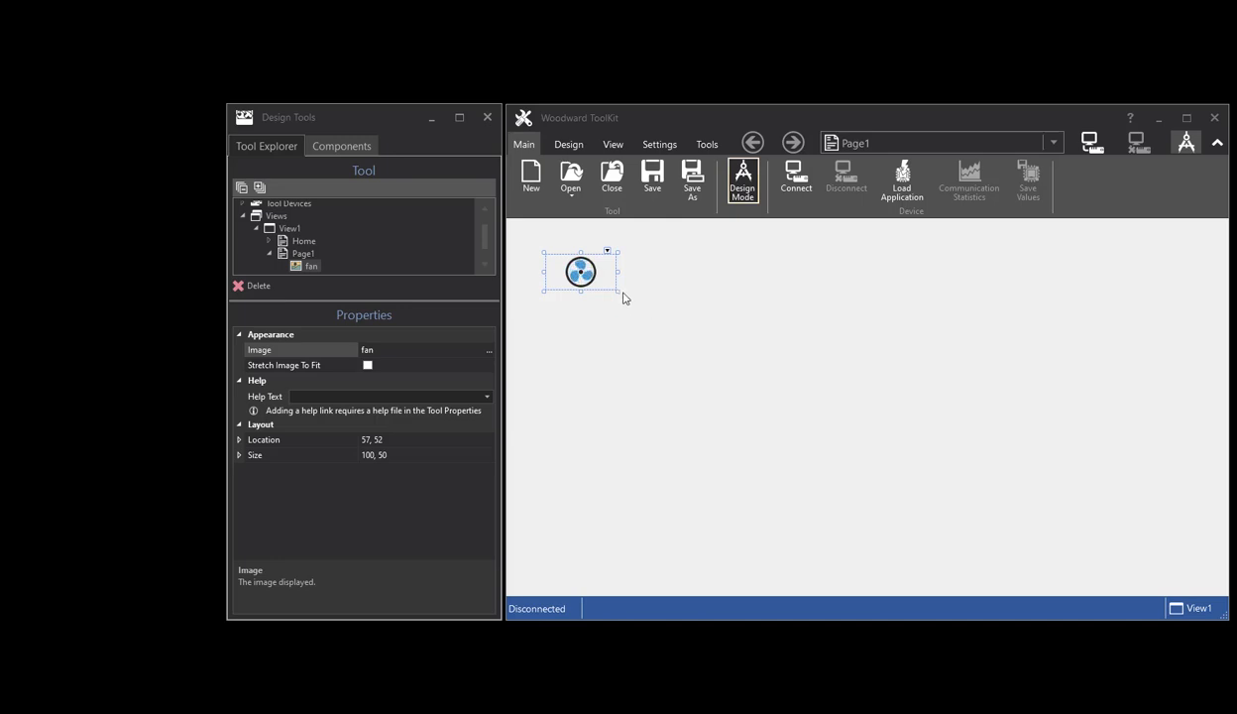
- Enlarge the static fan image to about 314 by 319 and place a second static image beside it
drag(617, 291, 766, 478)
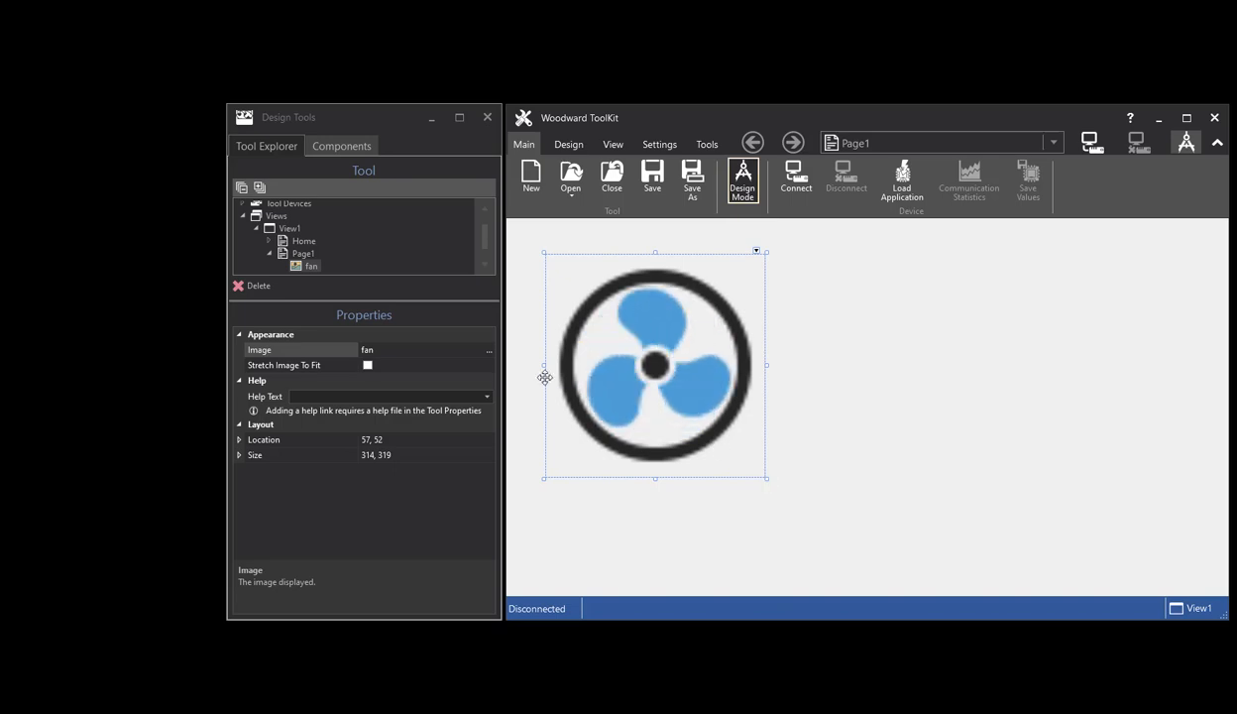
click(323, 146)
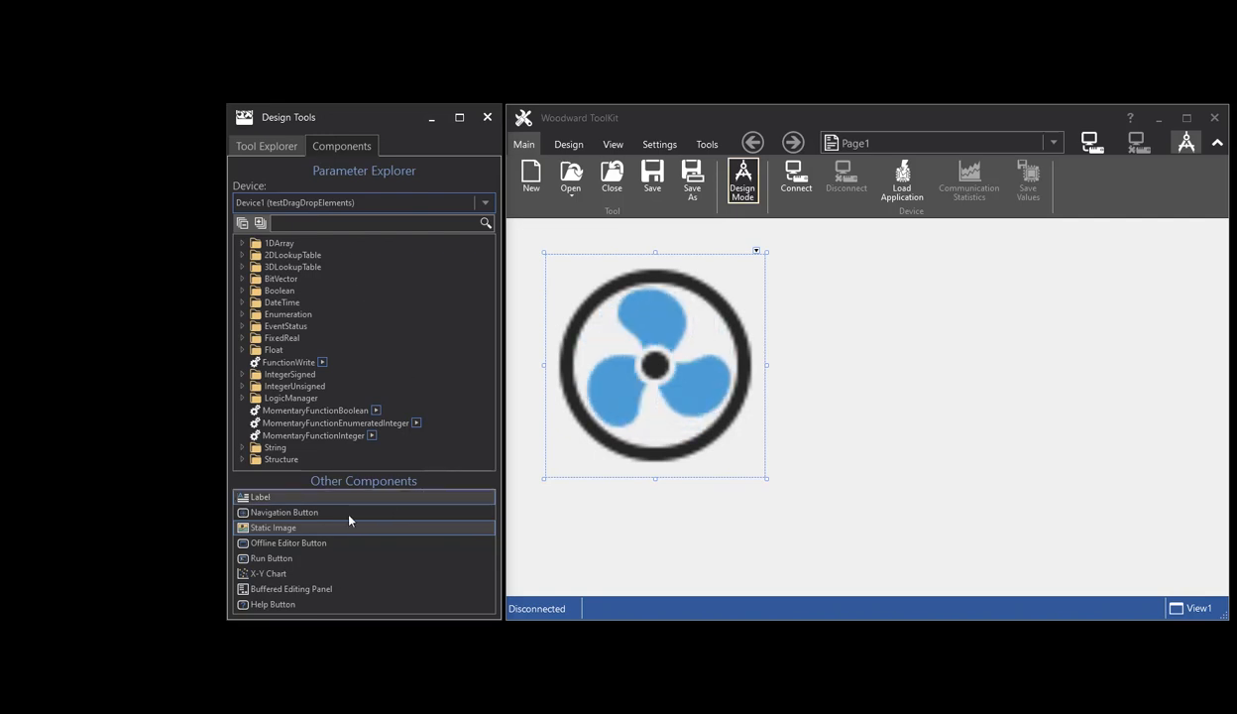
drag(292, 528, 804, 264)
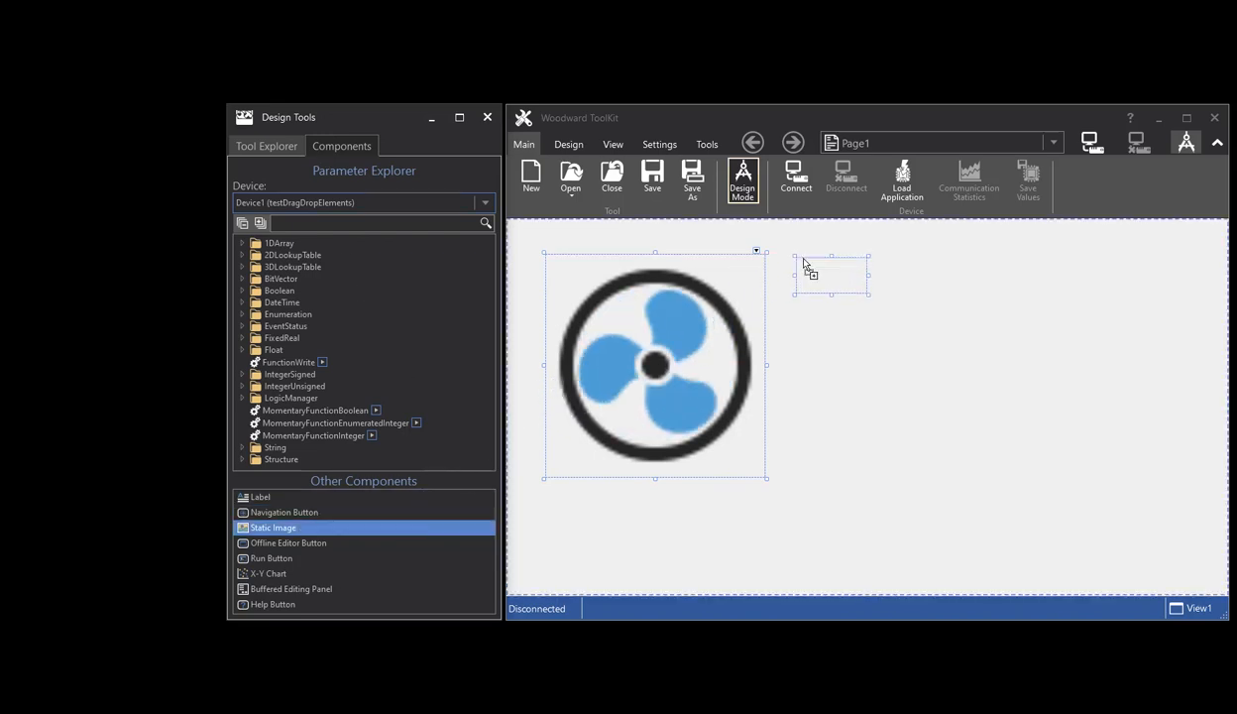
- Create a new animation for the second static image by importing fan1.svg, fan2.svg, fan3.svg and fan4.svg as its frames
click(250, 145)
click(488, 351)
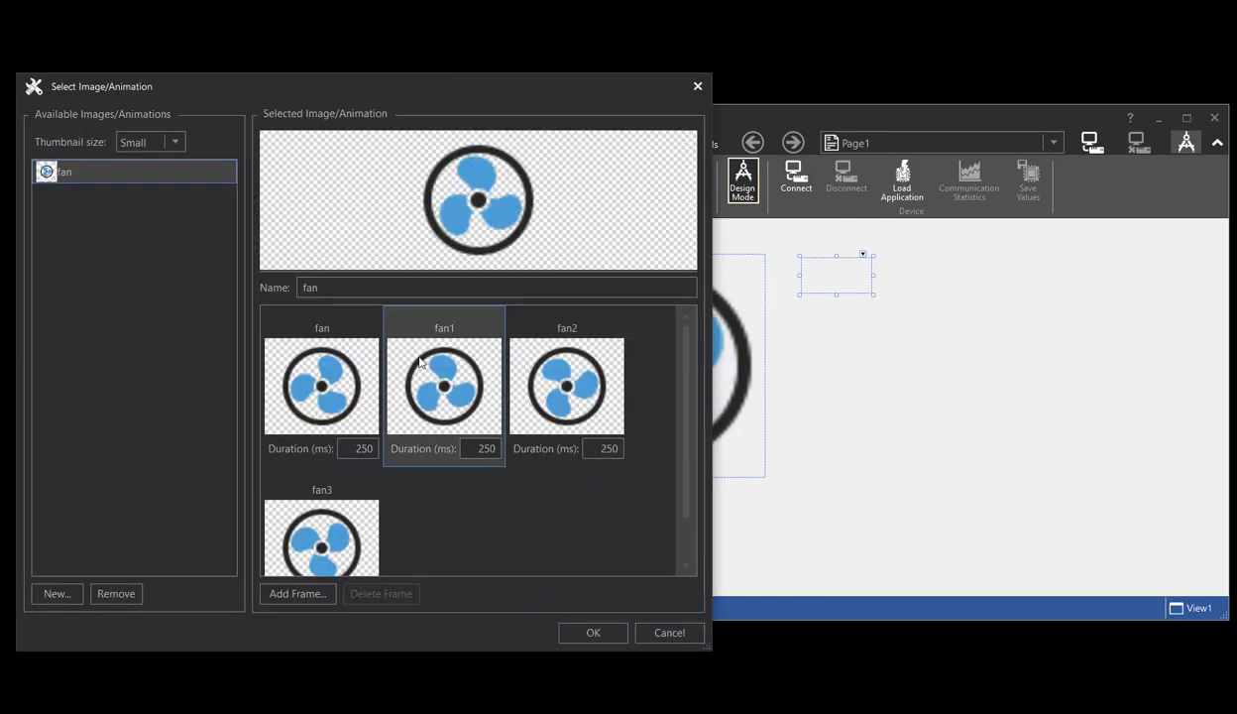
click(55, 593)
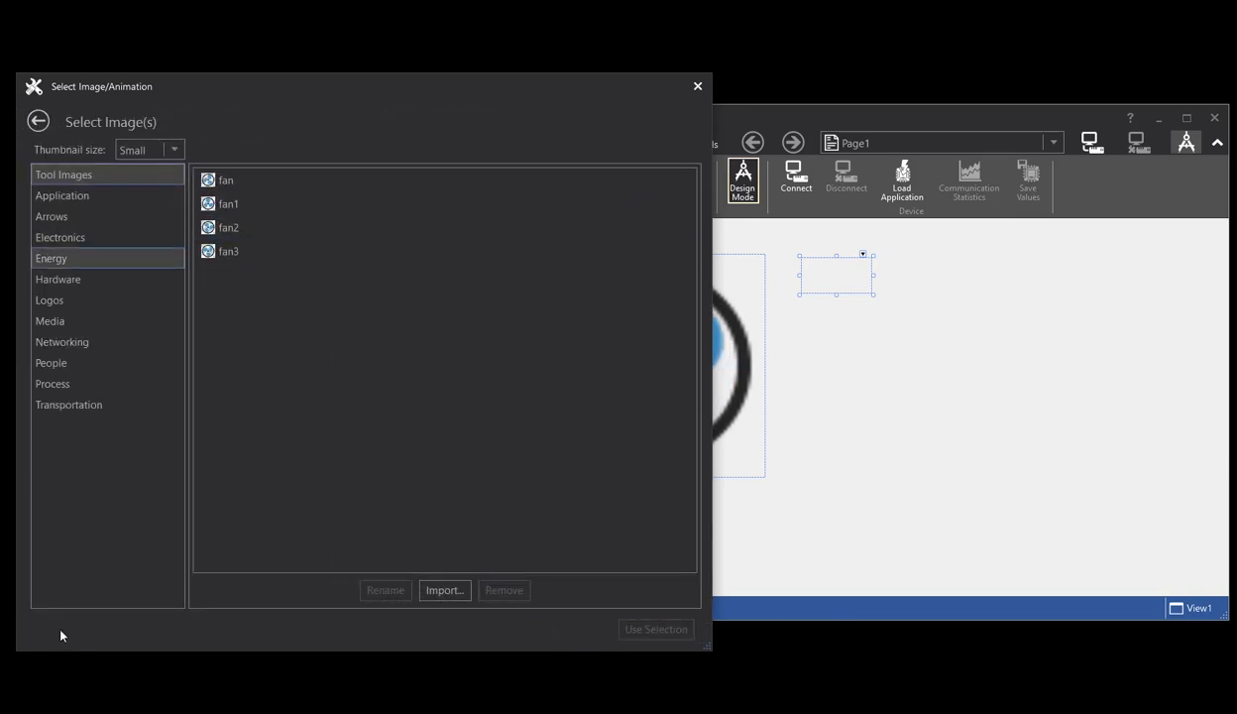
click(446, 592)
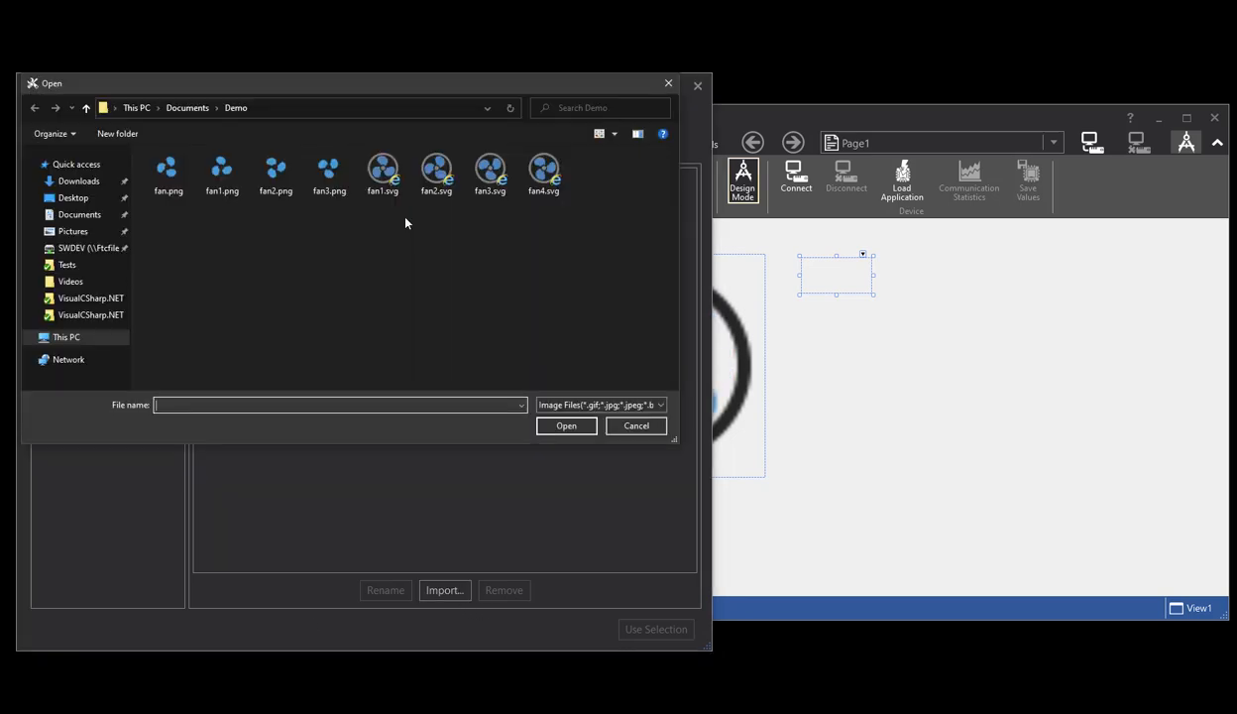
click(390, 185)
shift+click(528, 187)
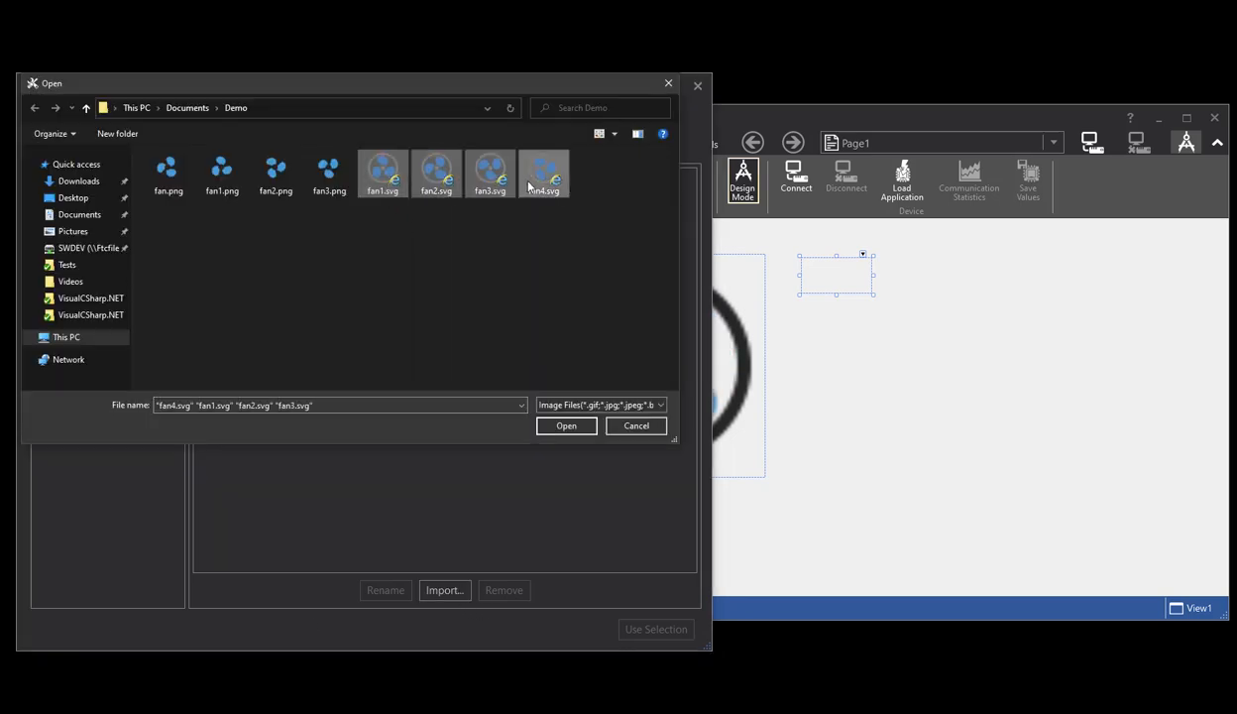
click(567, 427)
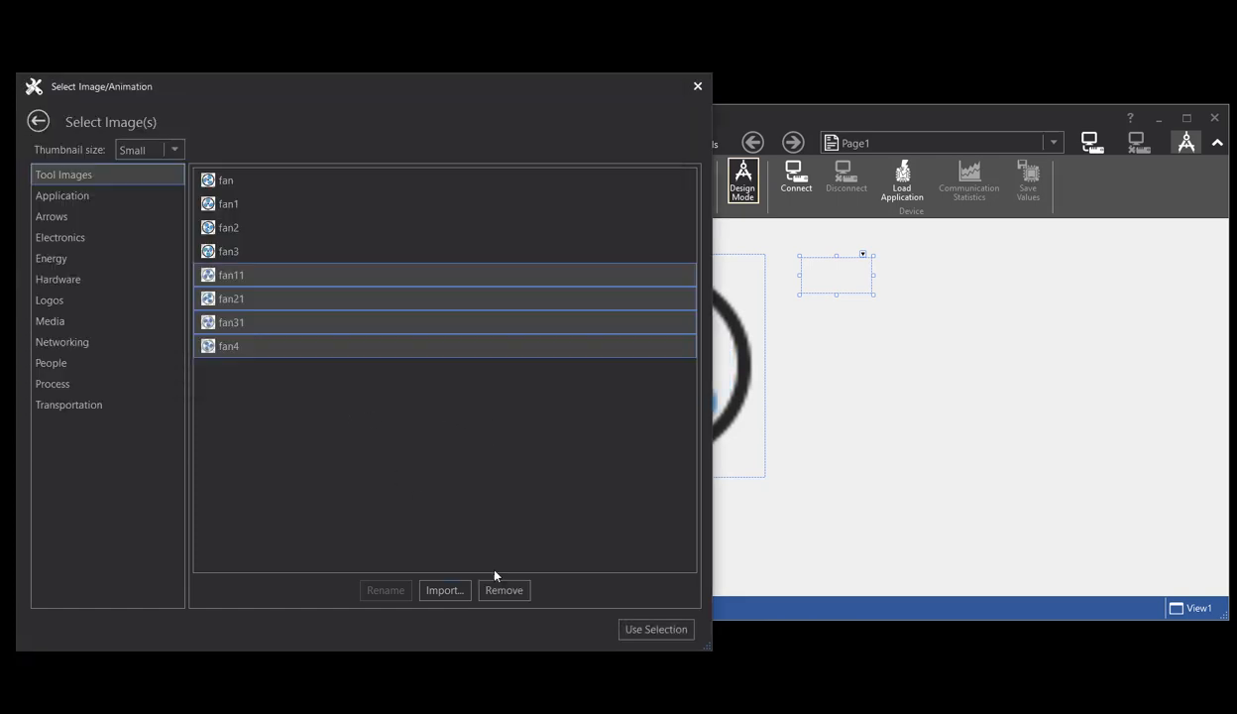
click(626, 628)
- Set the duration of all four SVG frames to 250 ms and accept the animation for the image
click(362, 448)
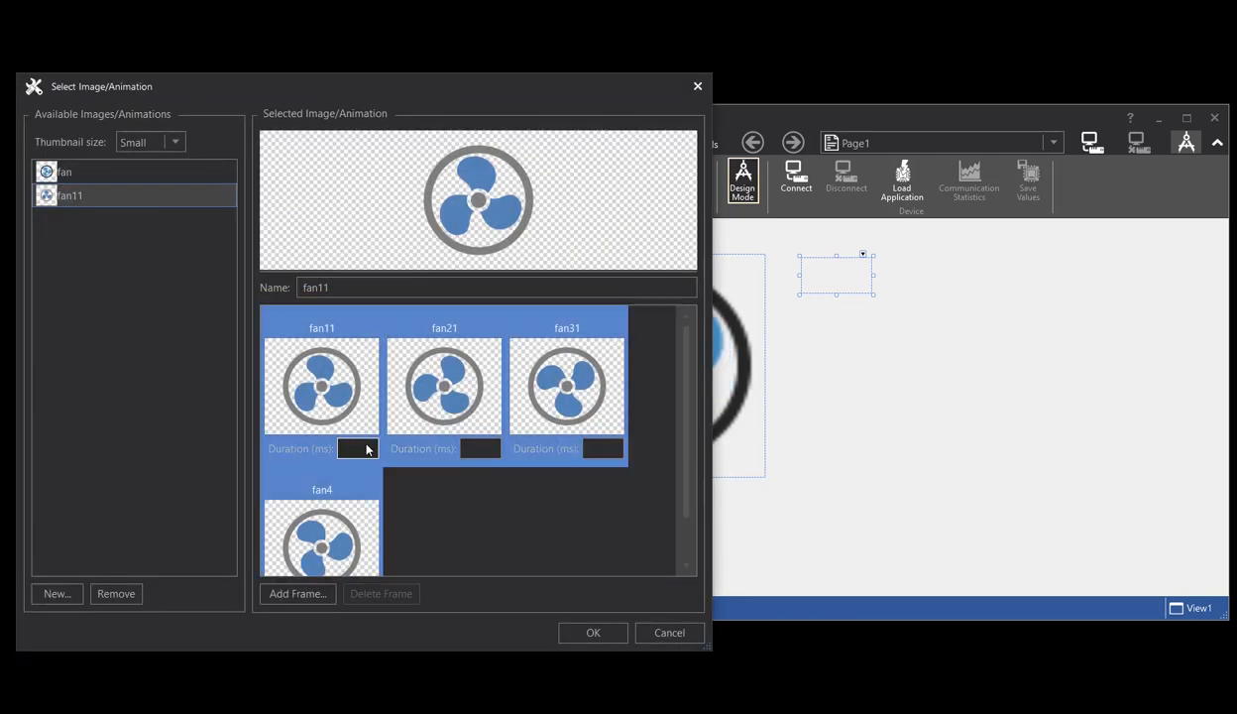
text(250)
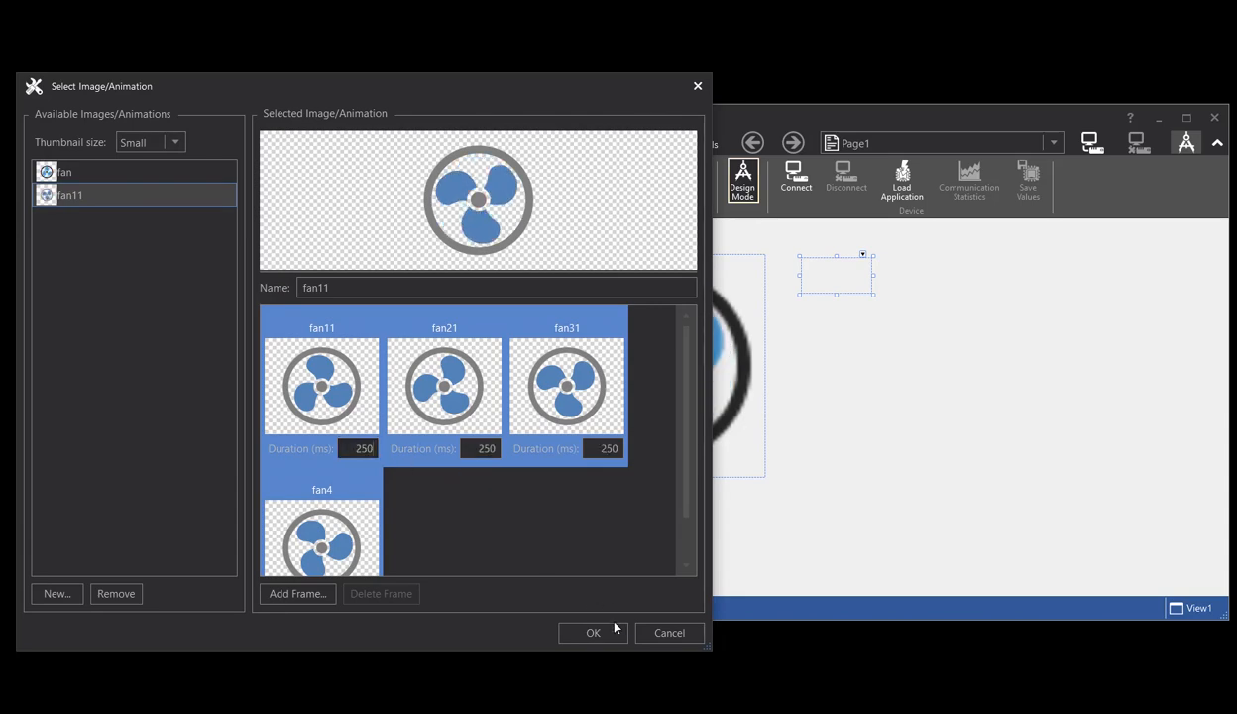
click(591, 631)
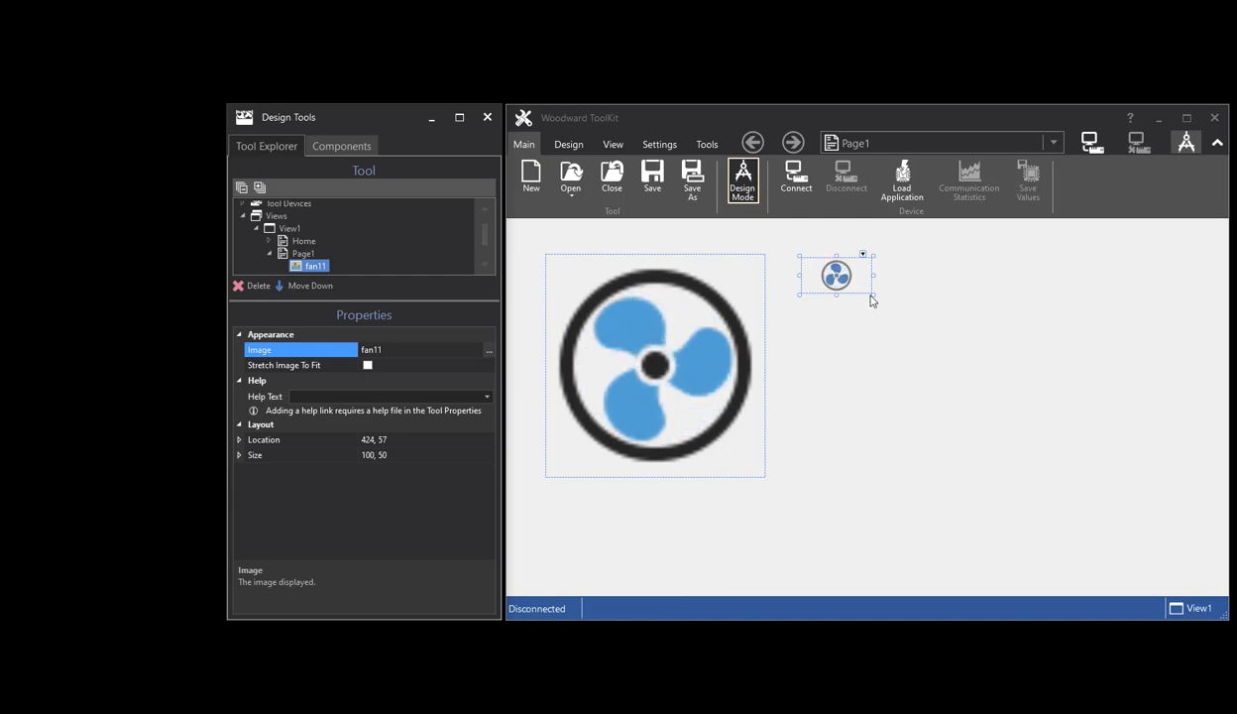
- Enlarge the SVG fan image to about 586 by 419 and enable Stretch Image To Fit for it
click(879, 296)
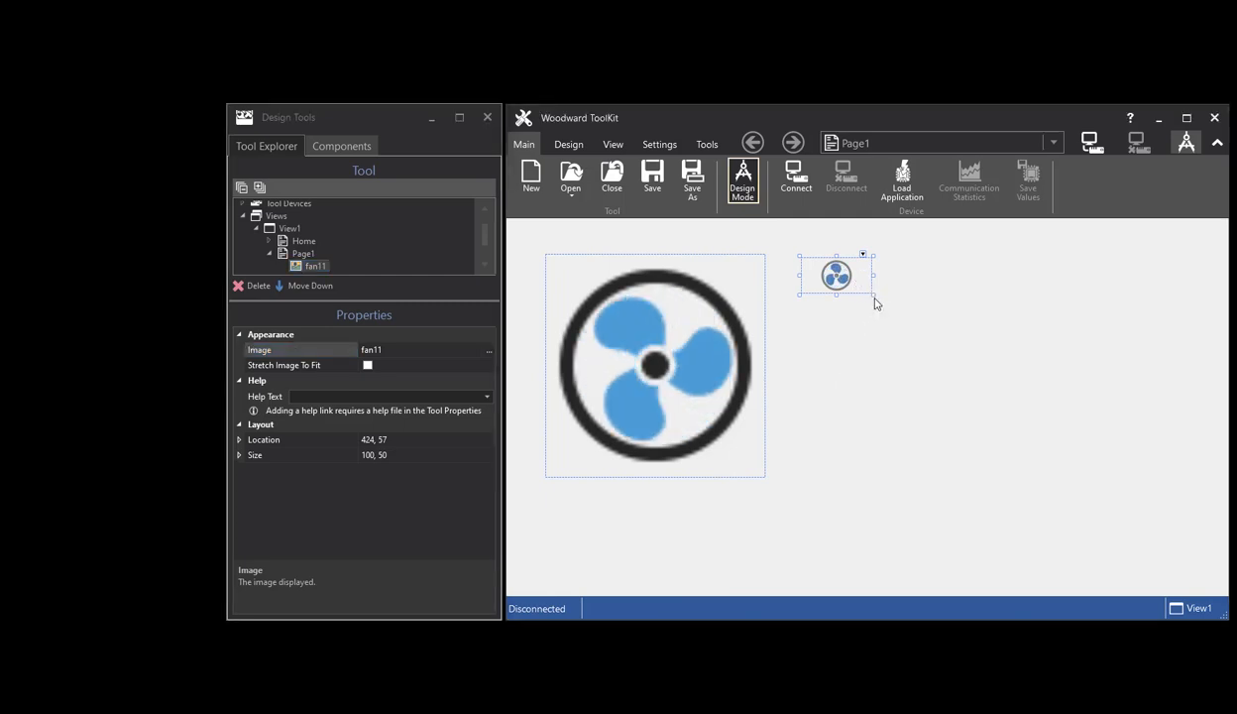
drag(873, 293, 1112, 549)
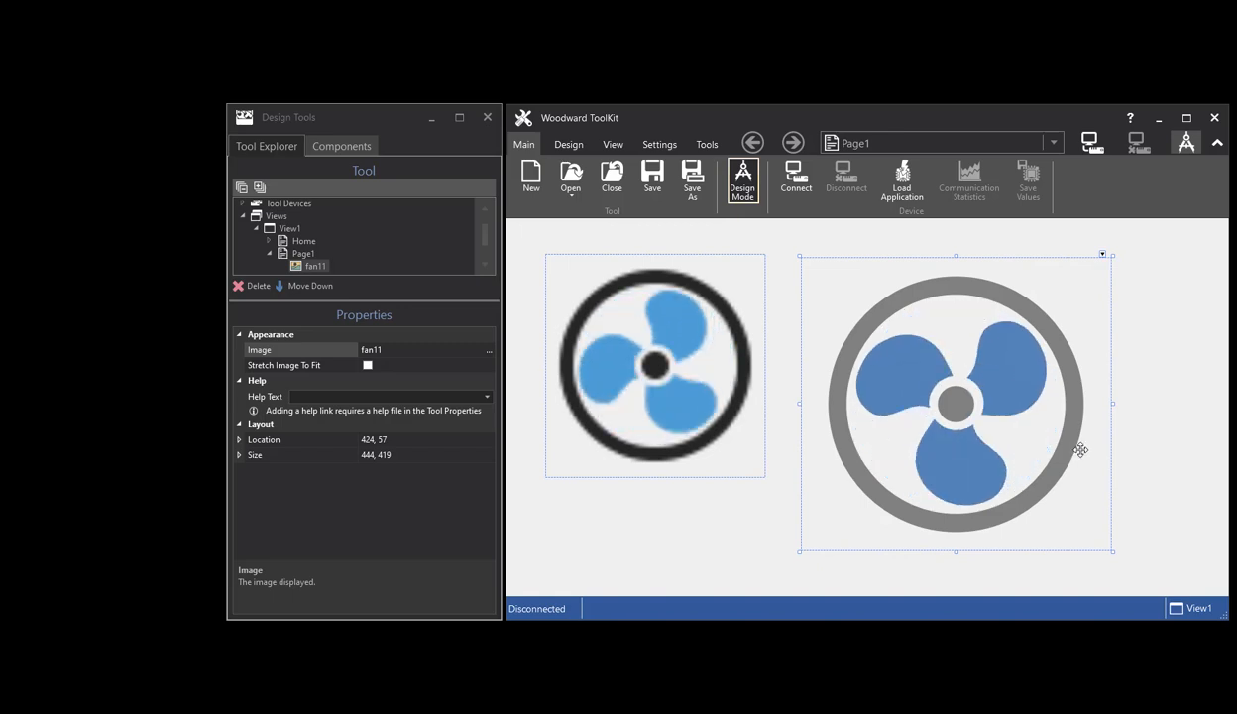
drag(1112, 403, 1185, 404)
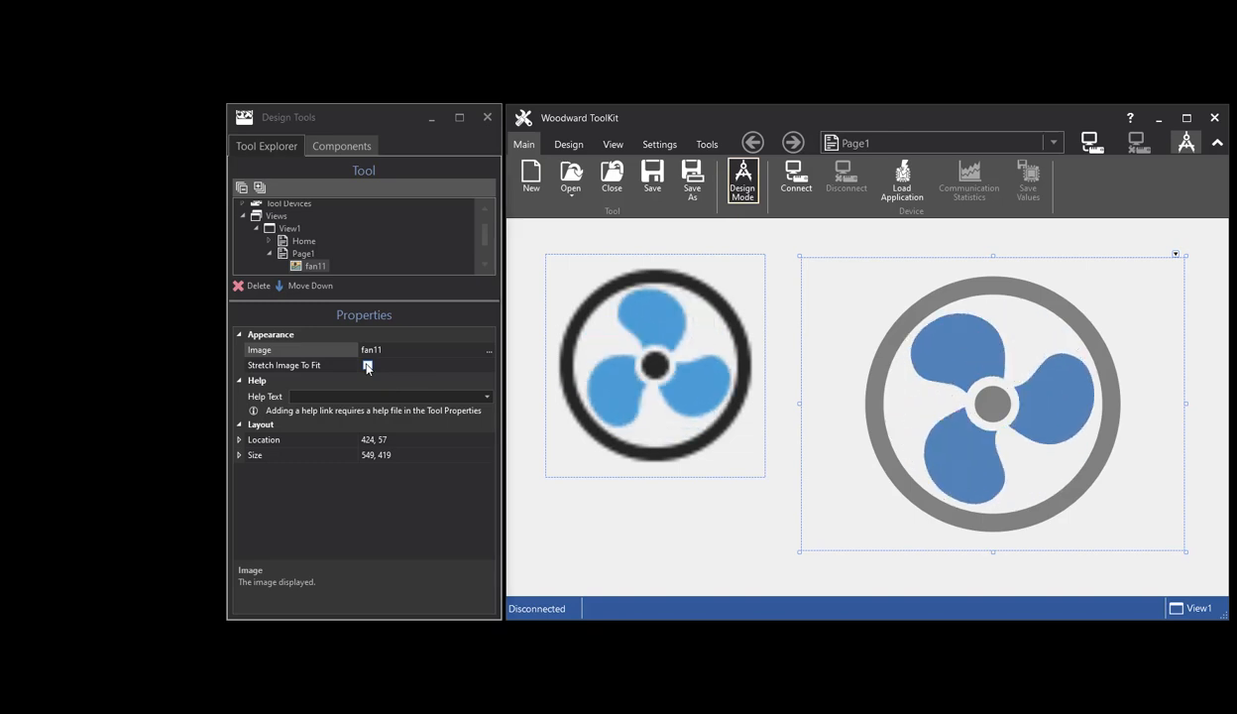
click(366, 366)
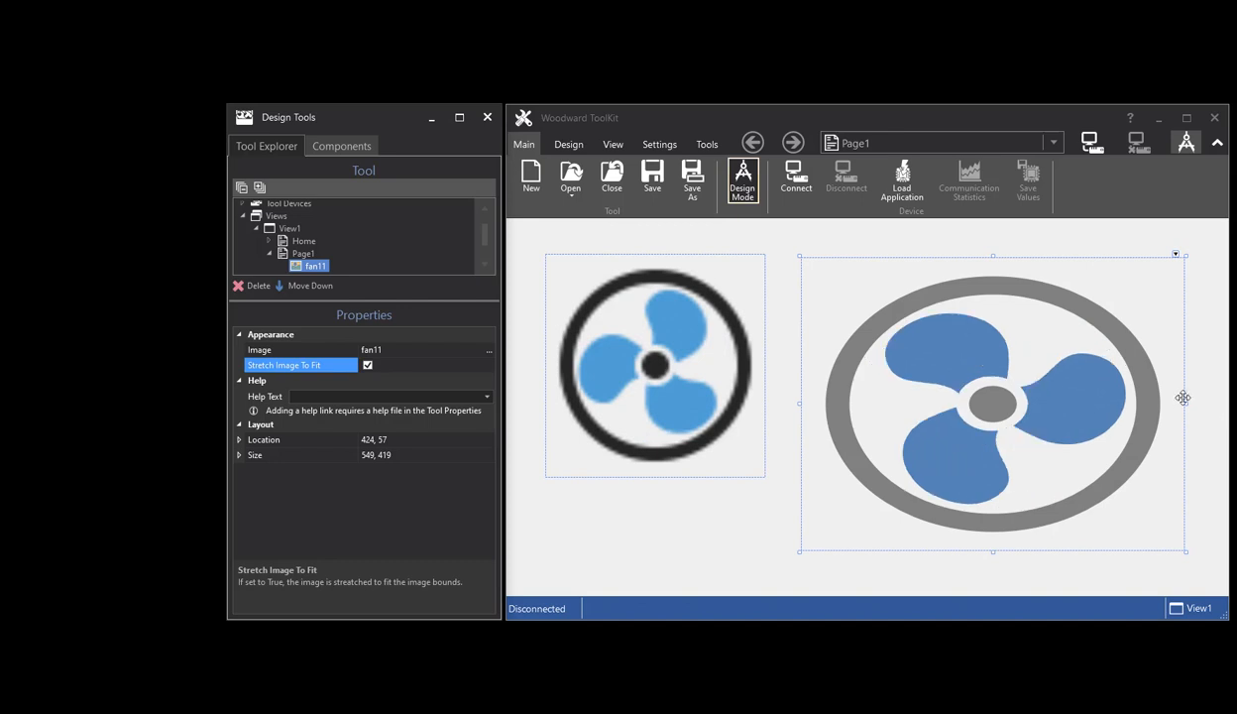
drag(1185, 402, 1212, 404)
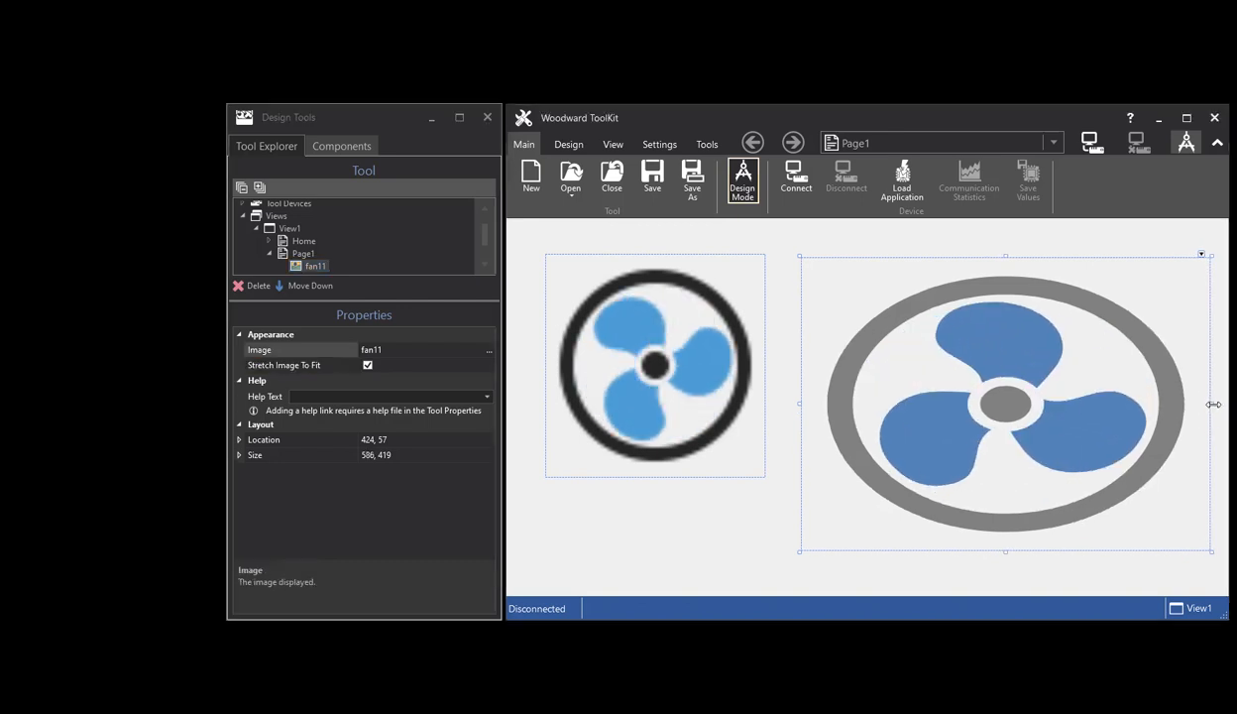
- Increase the height of the first fan image to about 414 and enable Stretch Image To Fit for it
click(669, 433)
drag(655, 481, 655, 545)
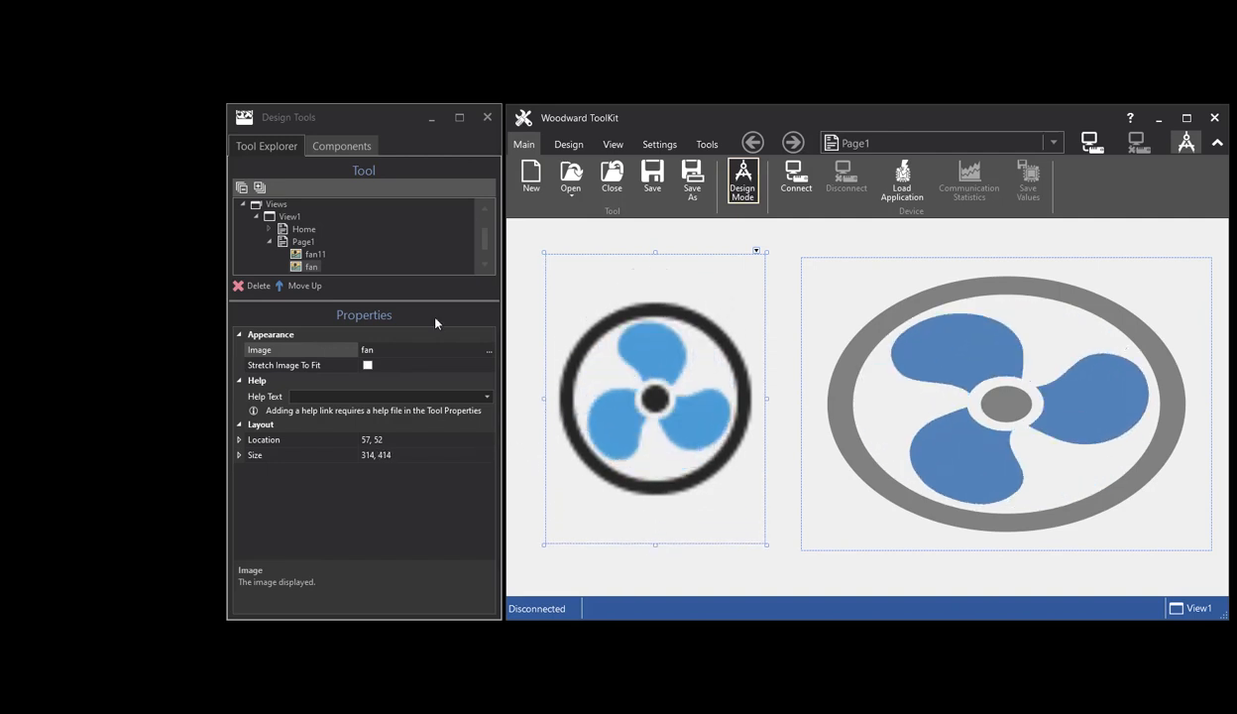
click(367, 365)
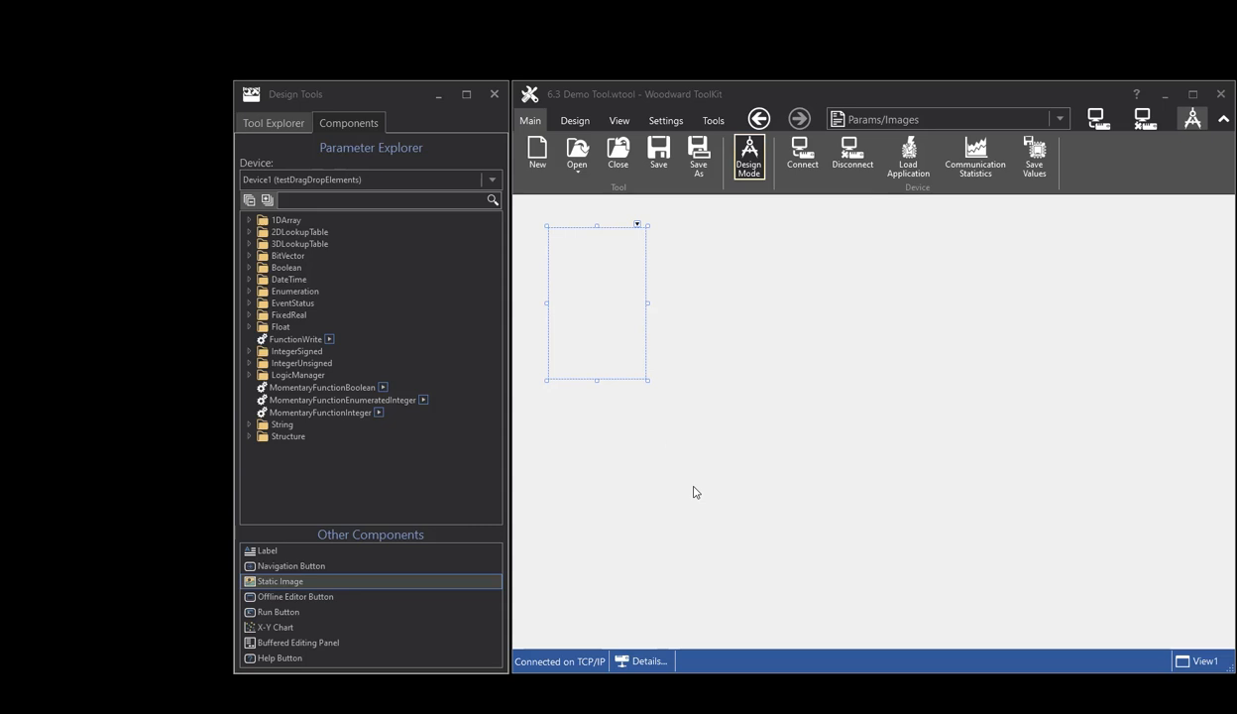
- Start creating a new image for the empty static image on the Params/Images page
click(280, 123)
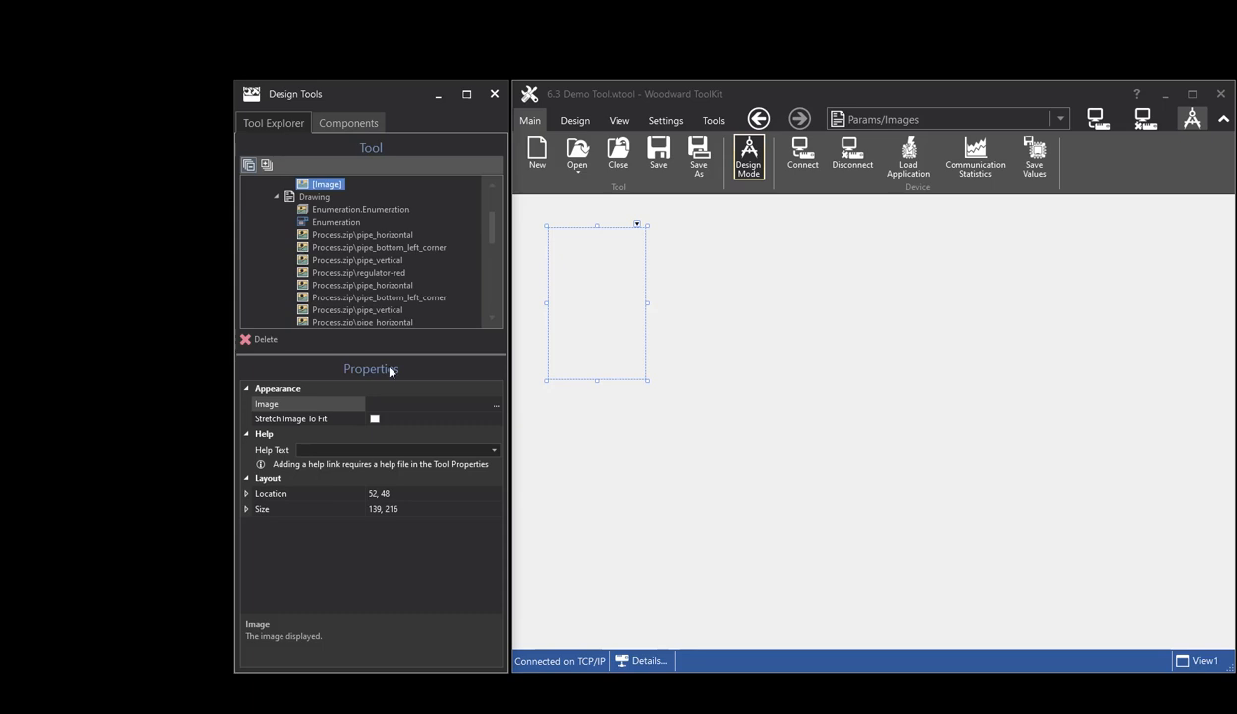
click(494, 409)
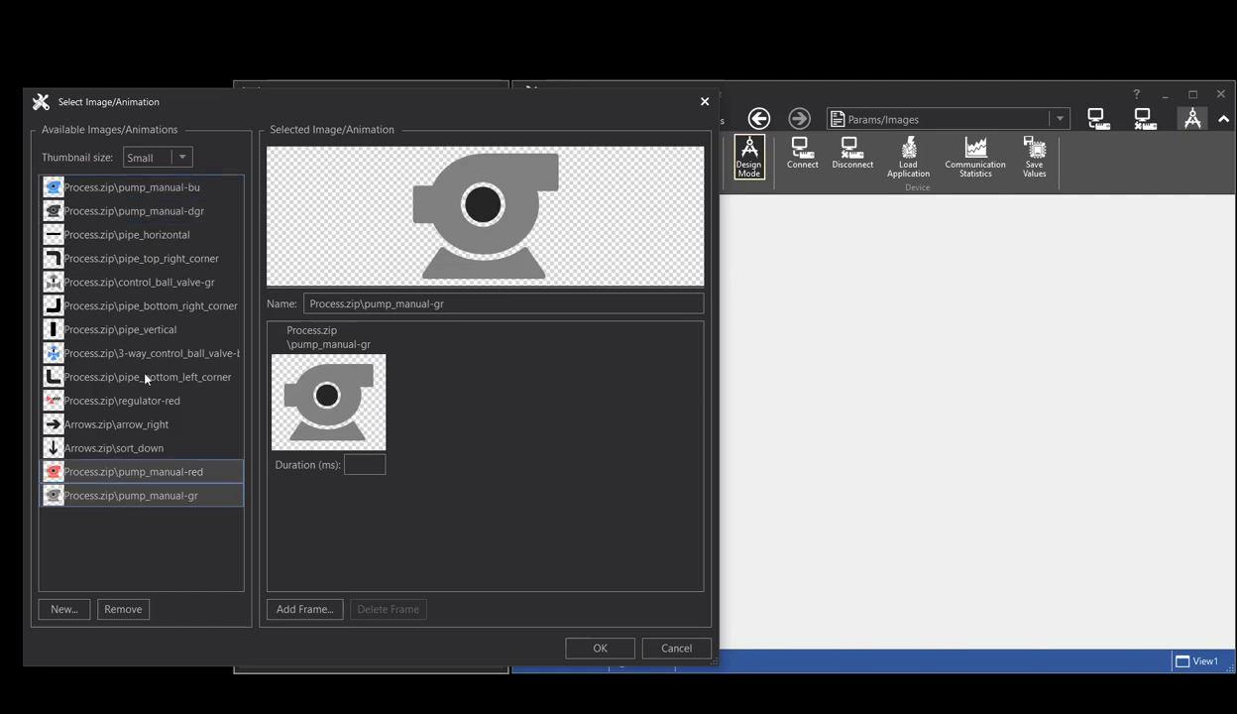
click(76, 607)
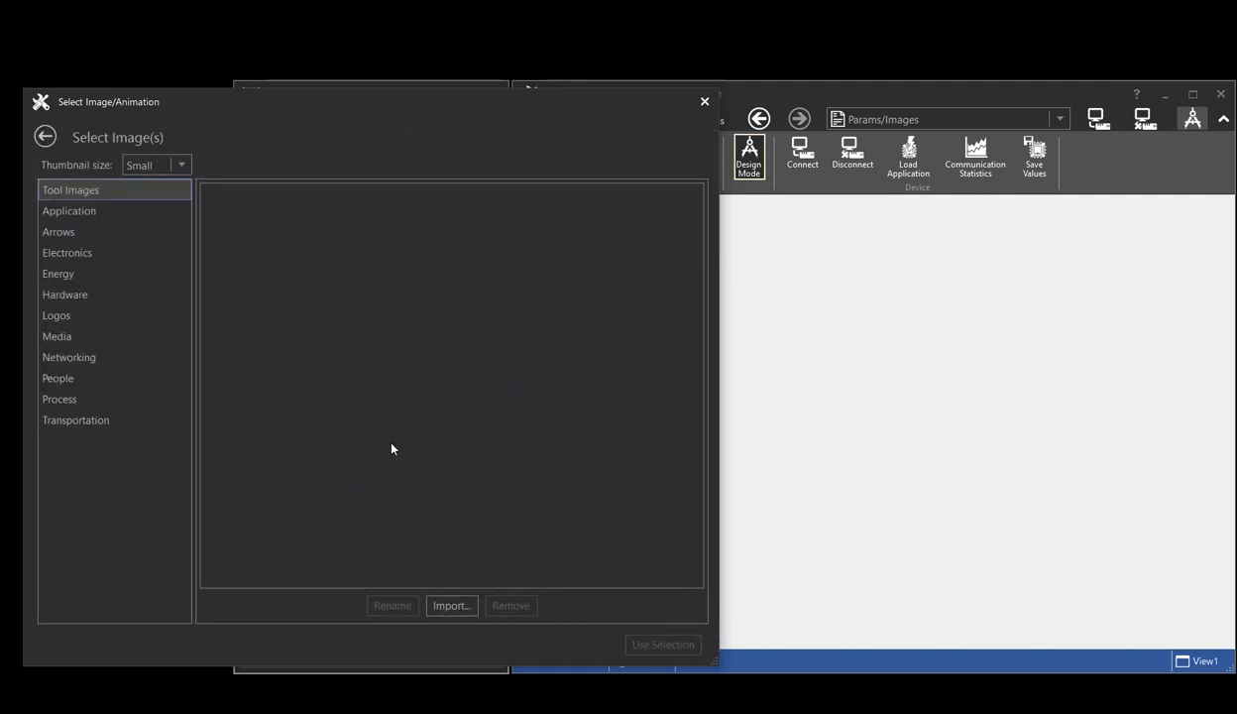
- Browse the Application image library with the thumbnail size set to Medium
click(72, 212)
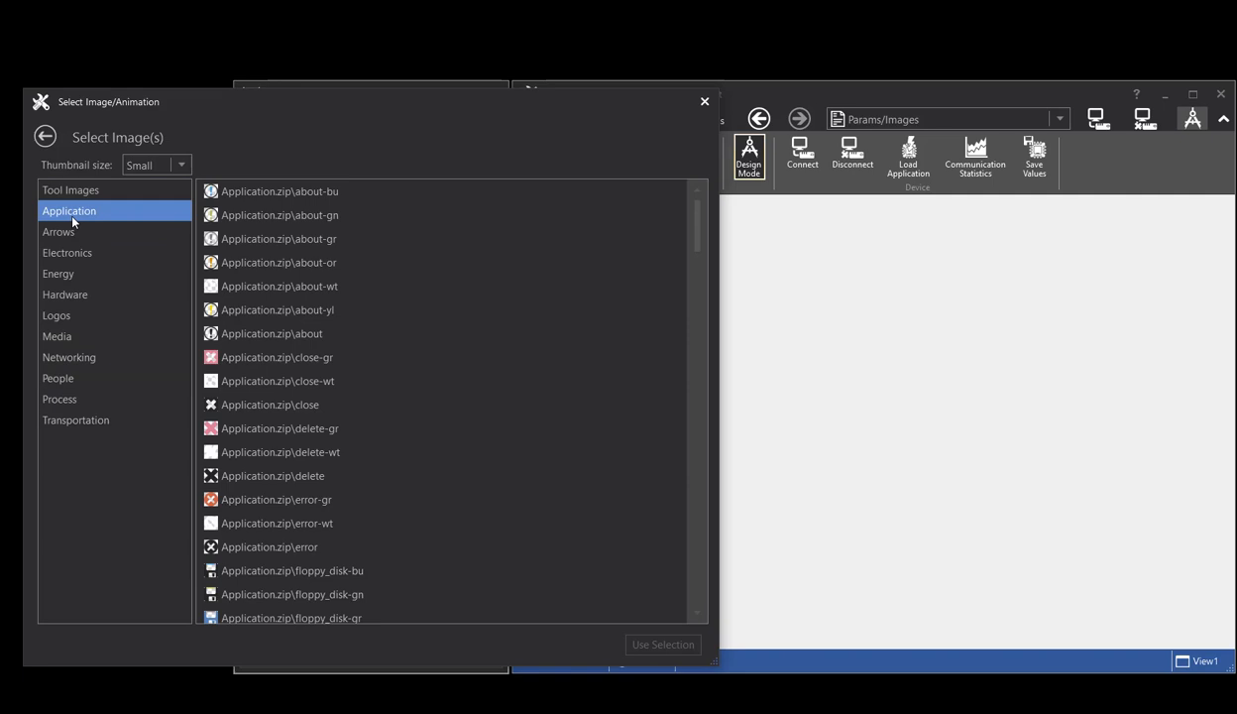
click(178, 164)
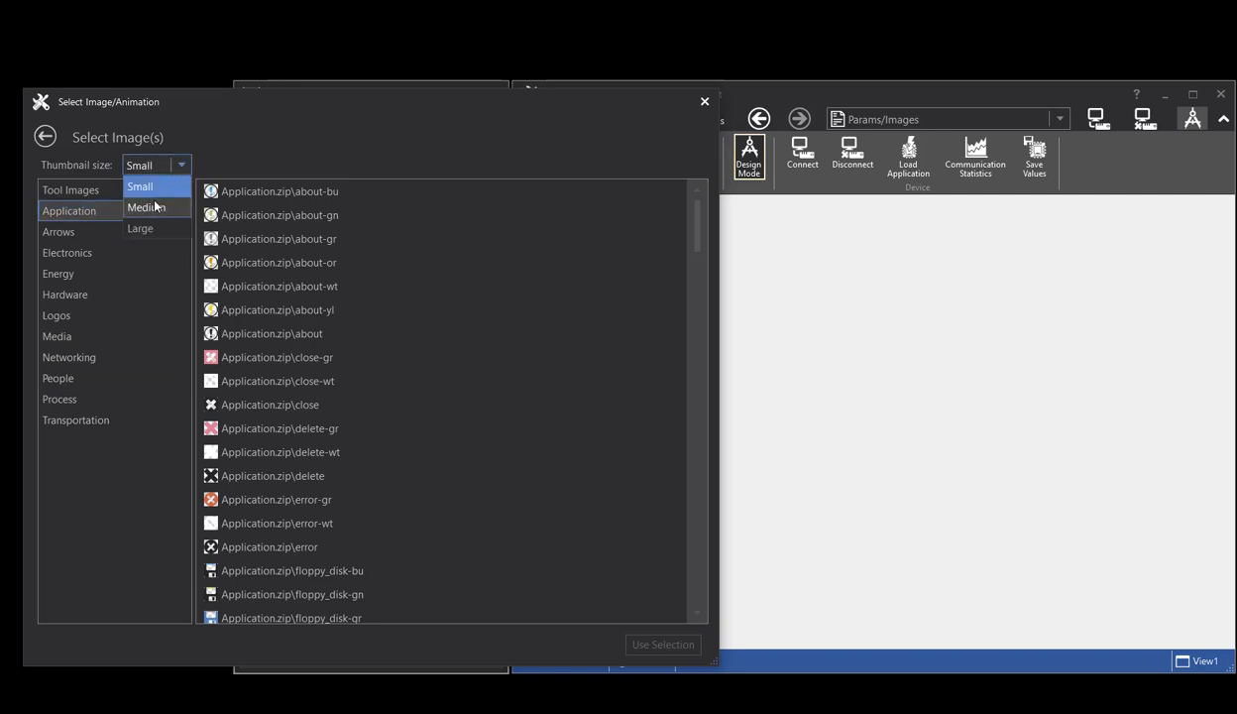
click(154, 208)
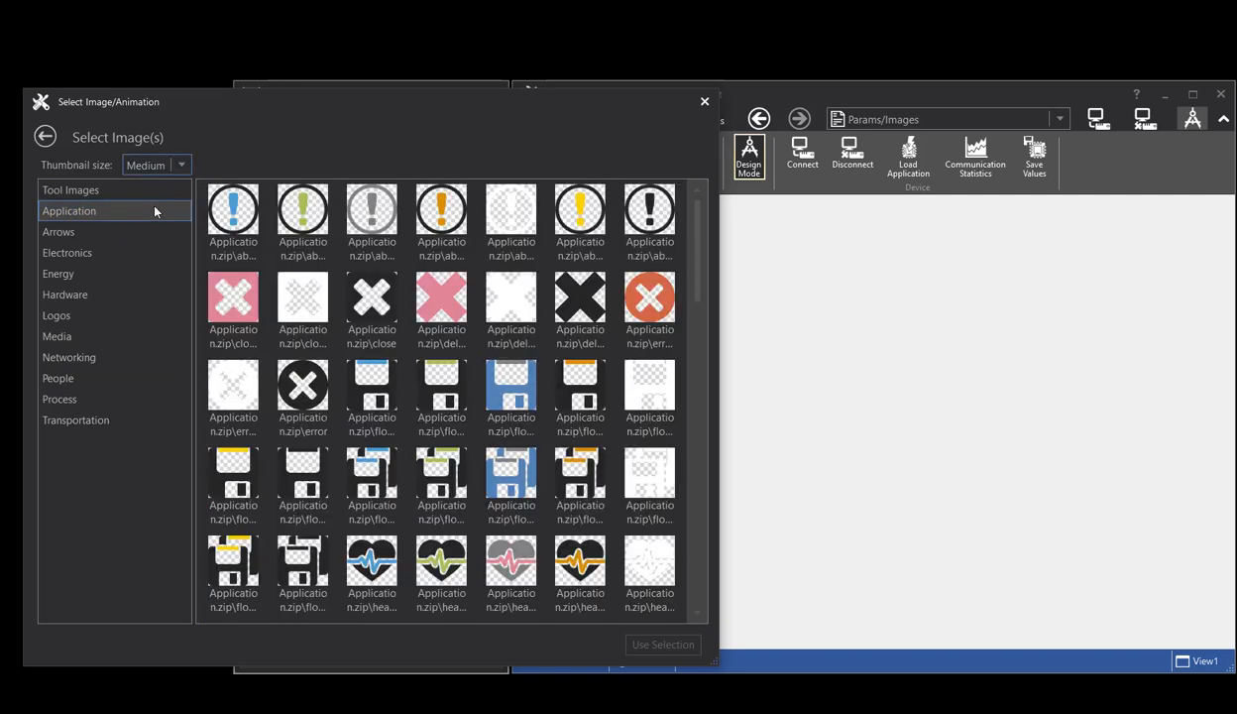
drag(698, 248, 685, 583)
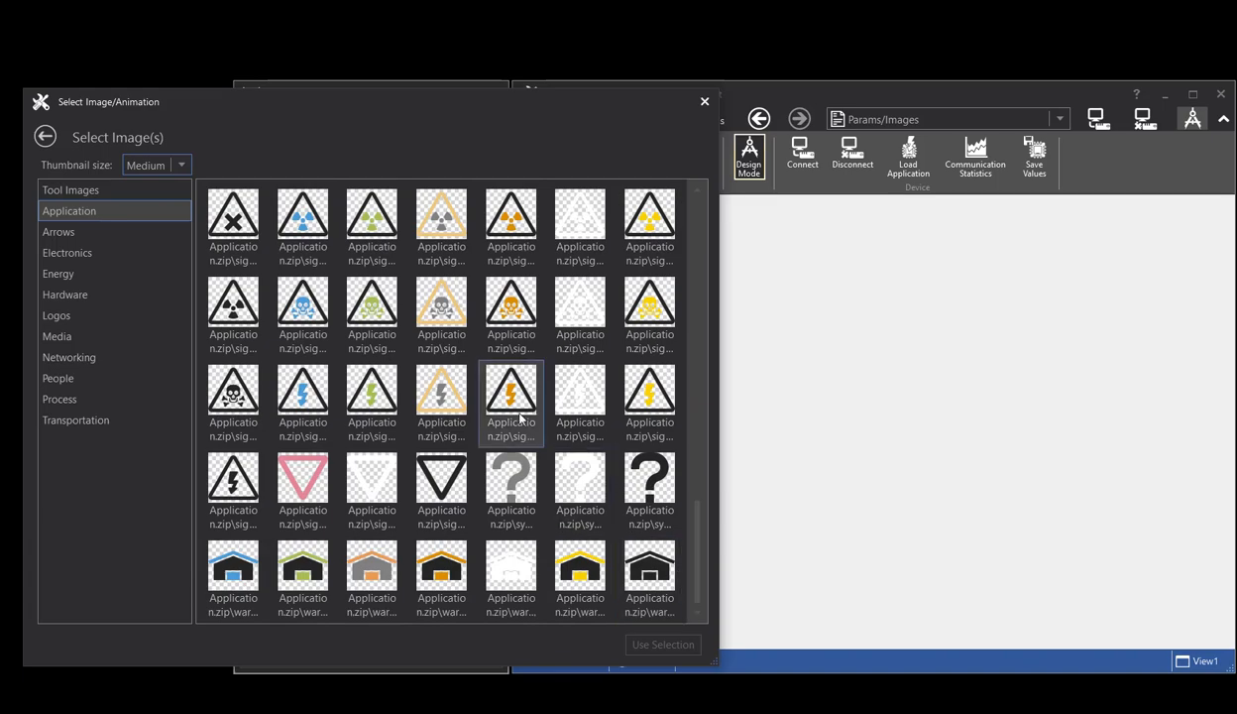
drag(695, 536, 676, 259)
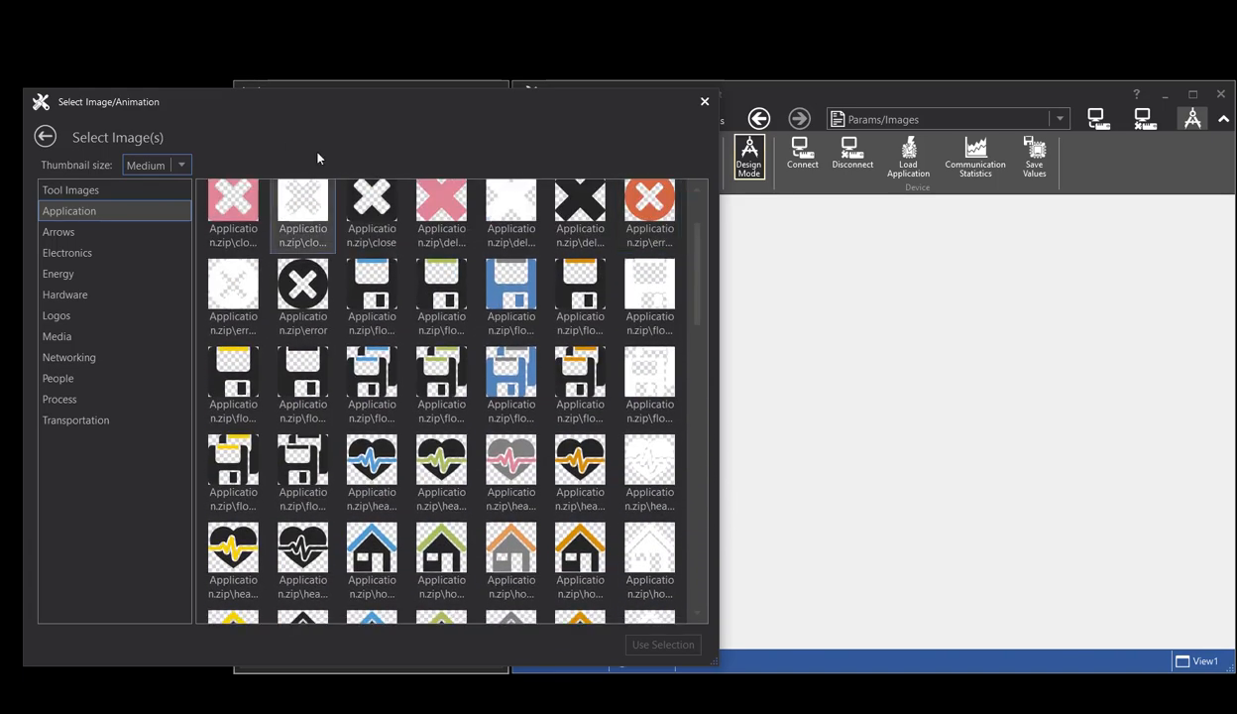
- Browse the remaining built-in image categories from Arrows through Transportation
click(61, 230)
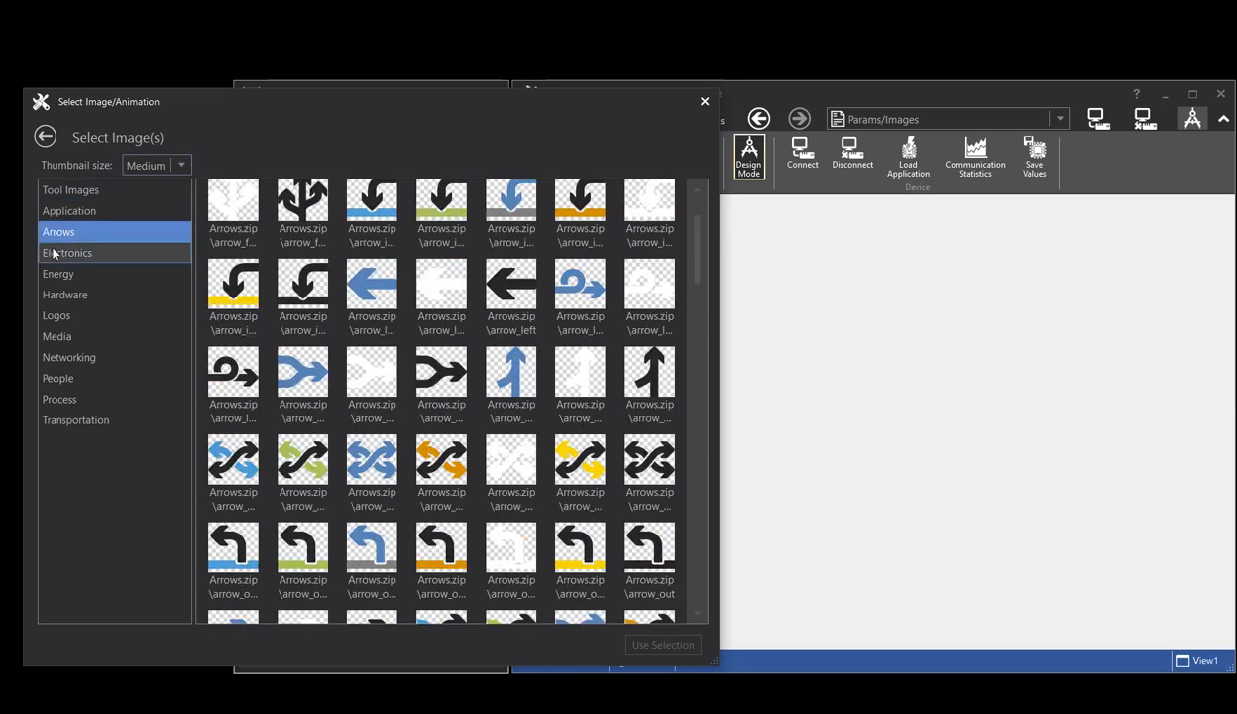
click(55, 254)
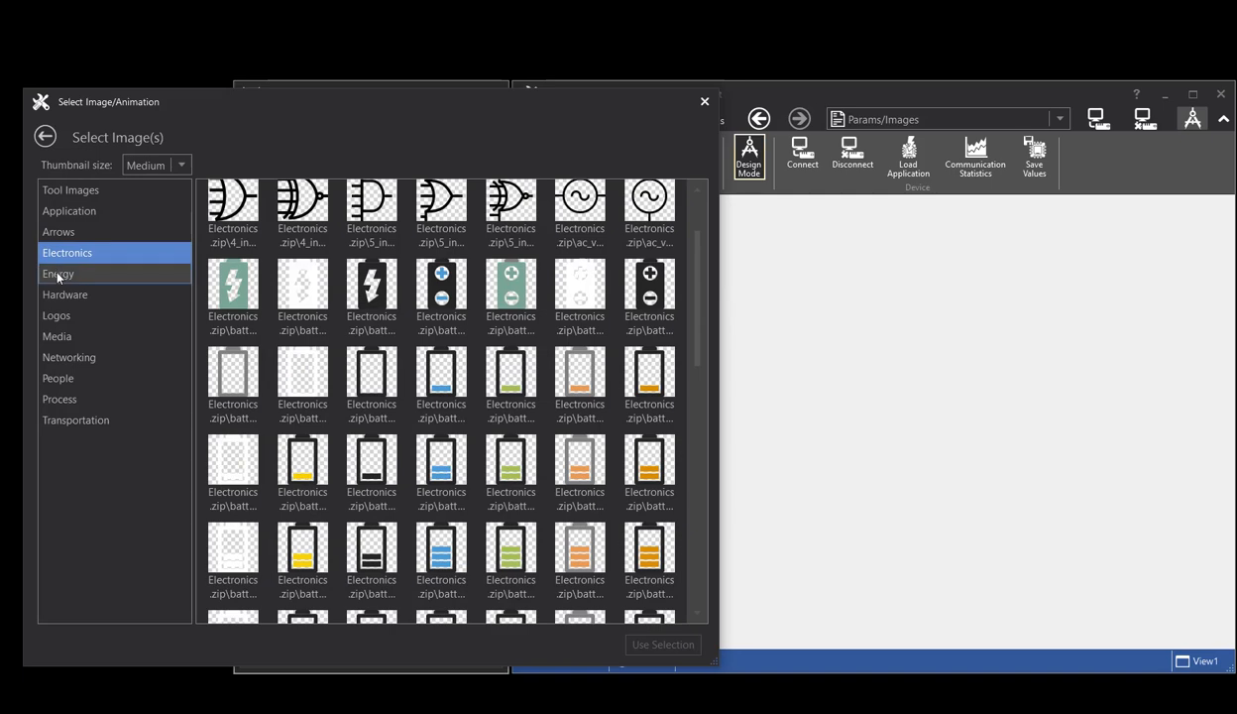
click(57, 275)
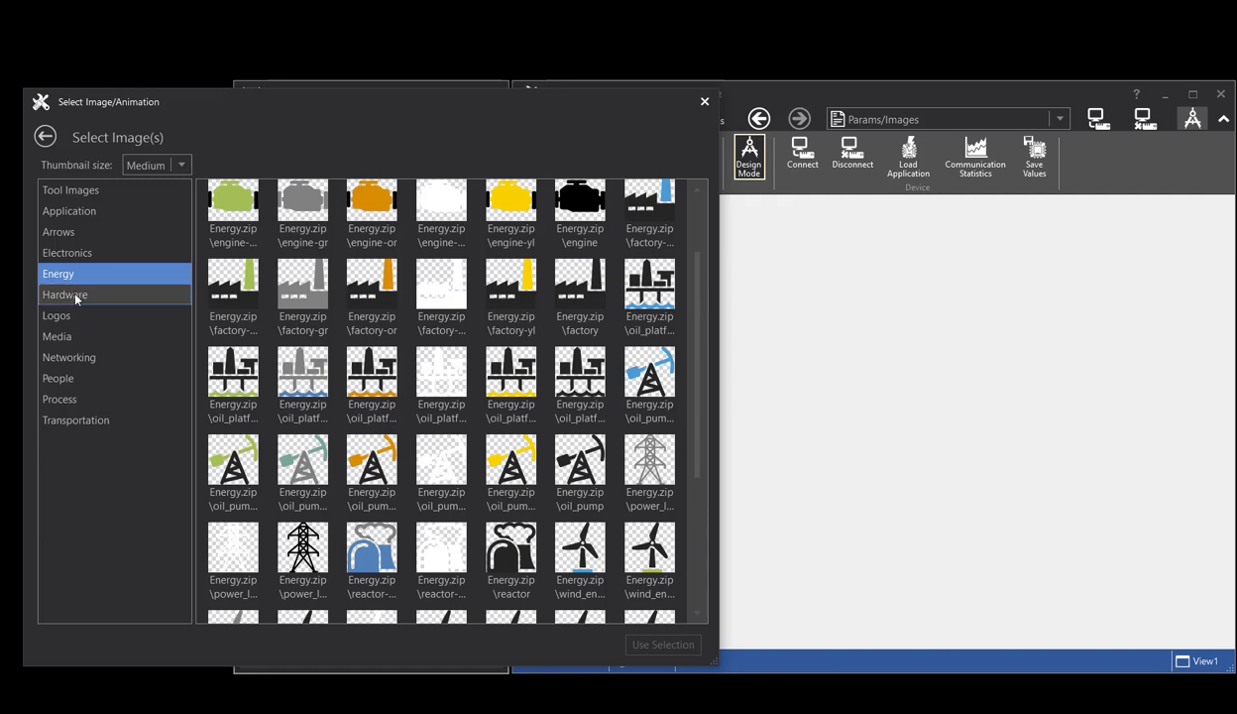
click(75, 295)
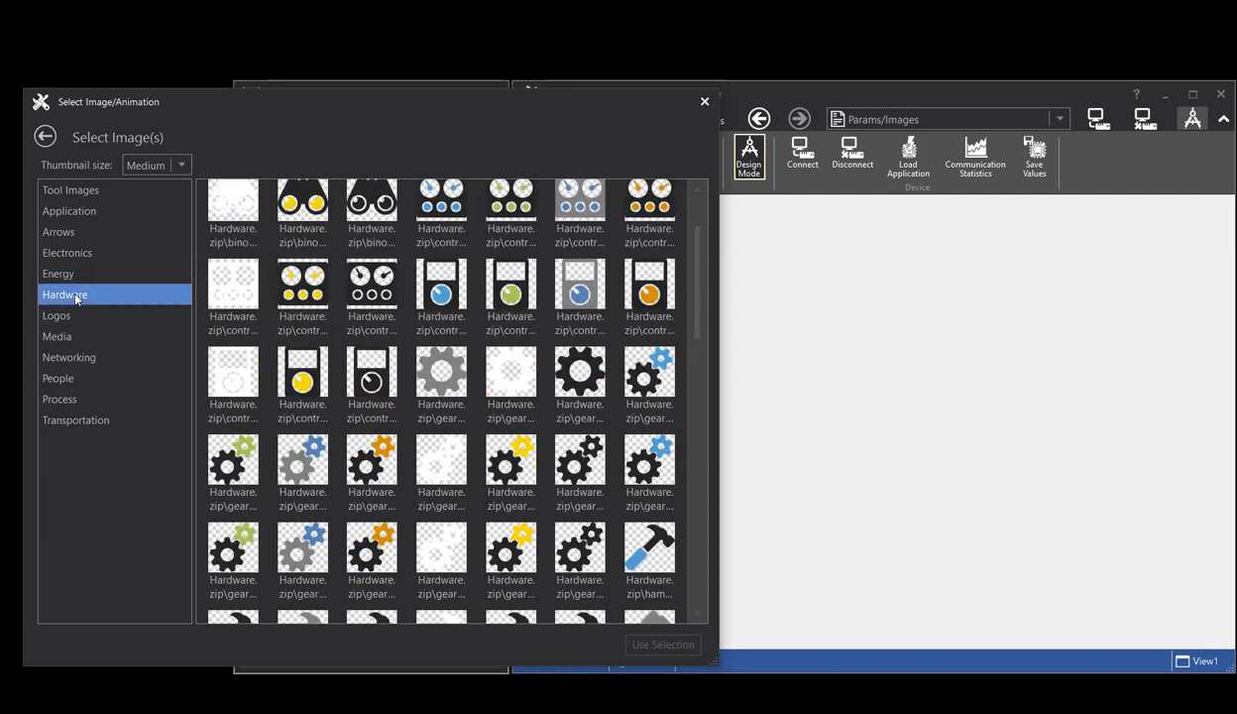
click(66, 322)
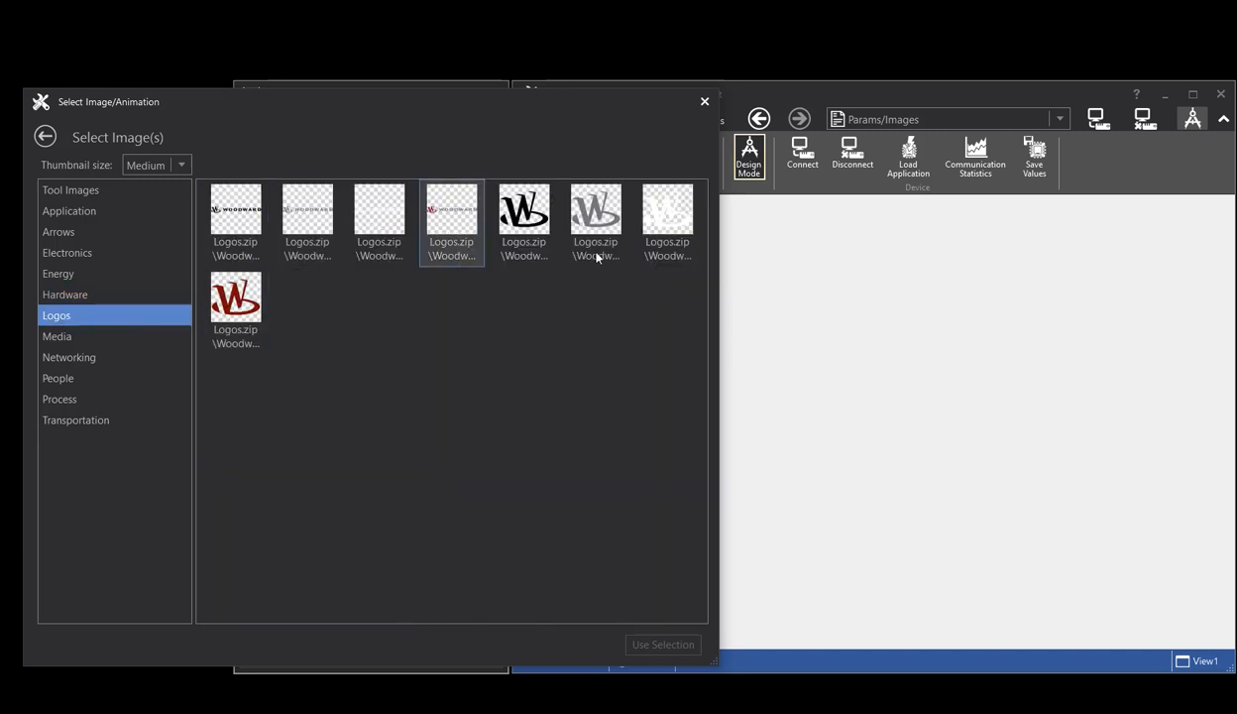
click(82, 339)
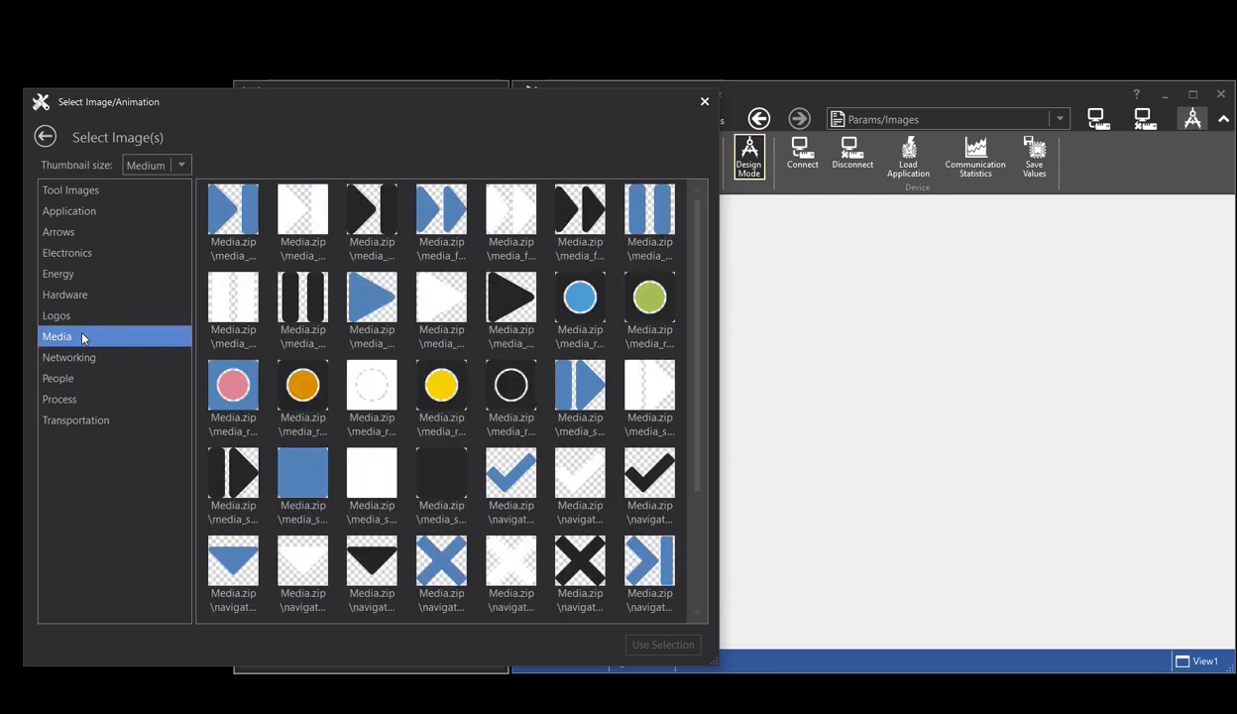
click(74, 359)
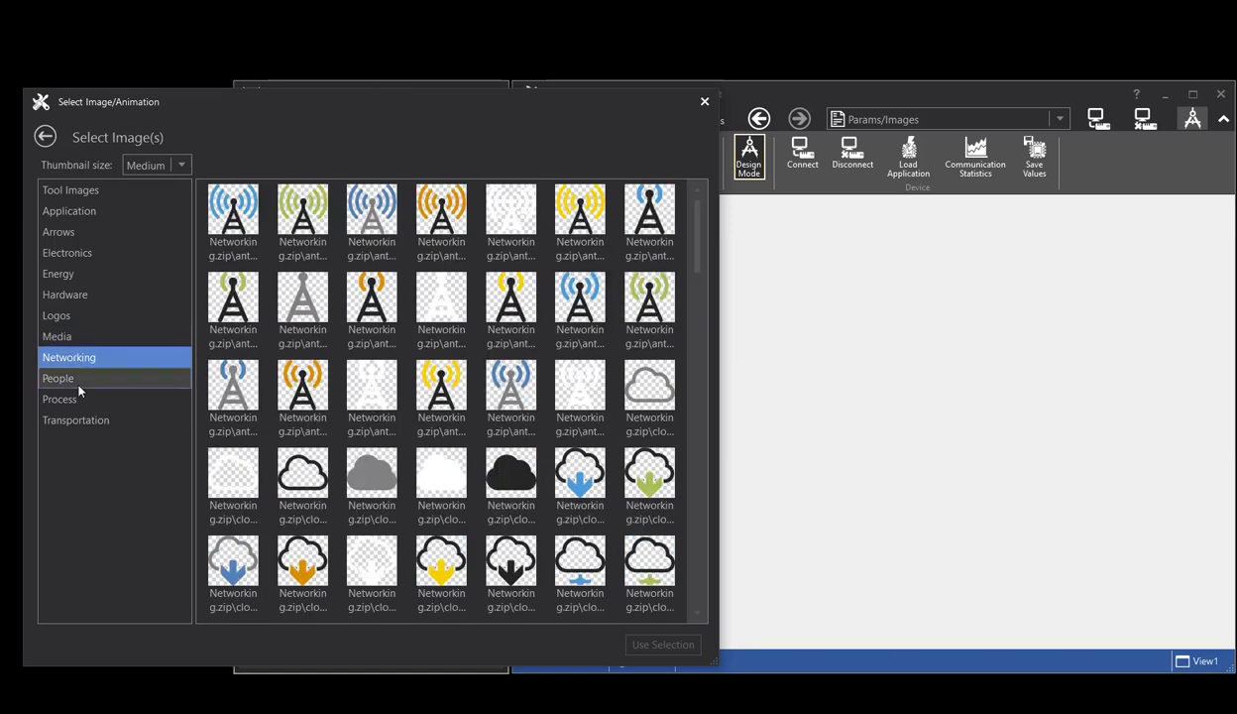
click(78, 385)
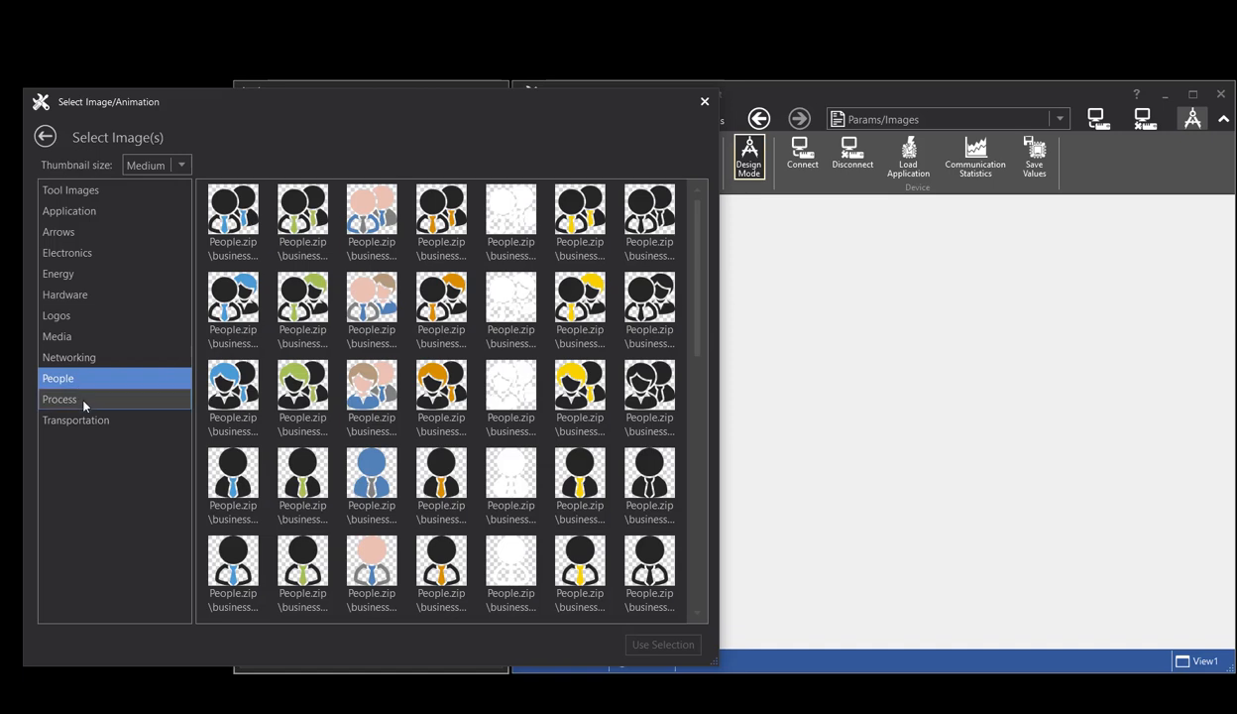
click(84, 401)
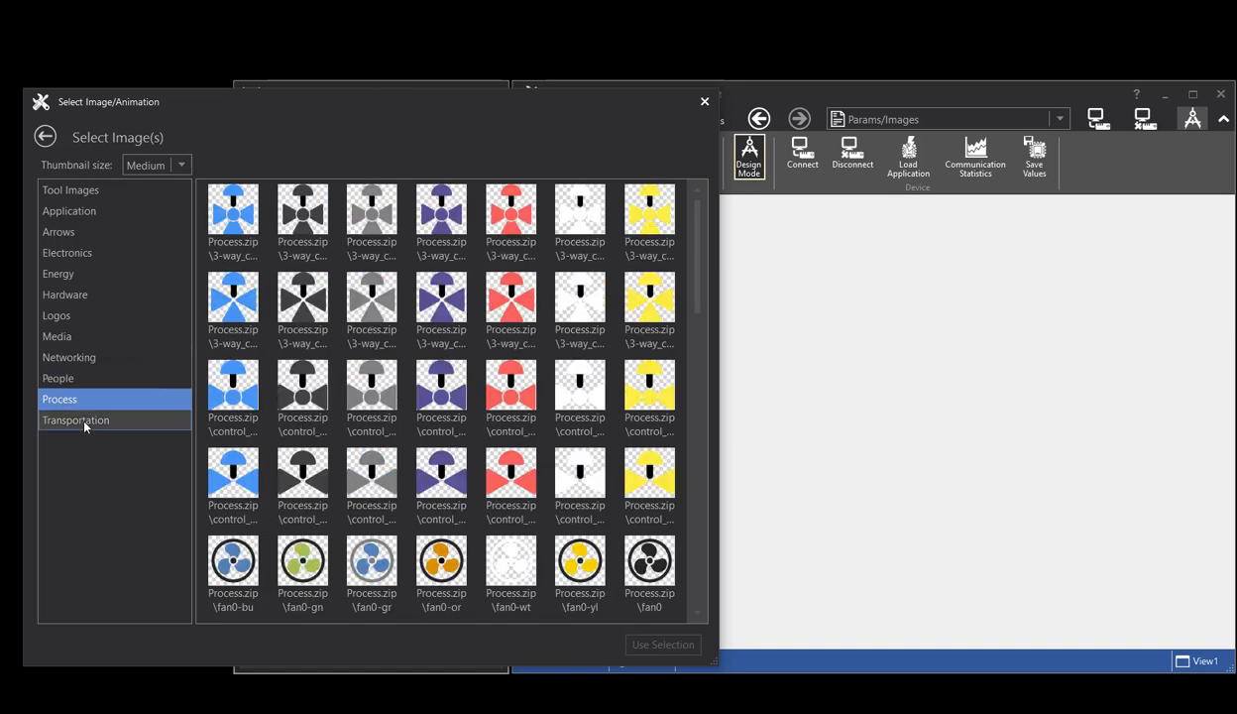
click(85, 423)
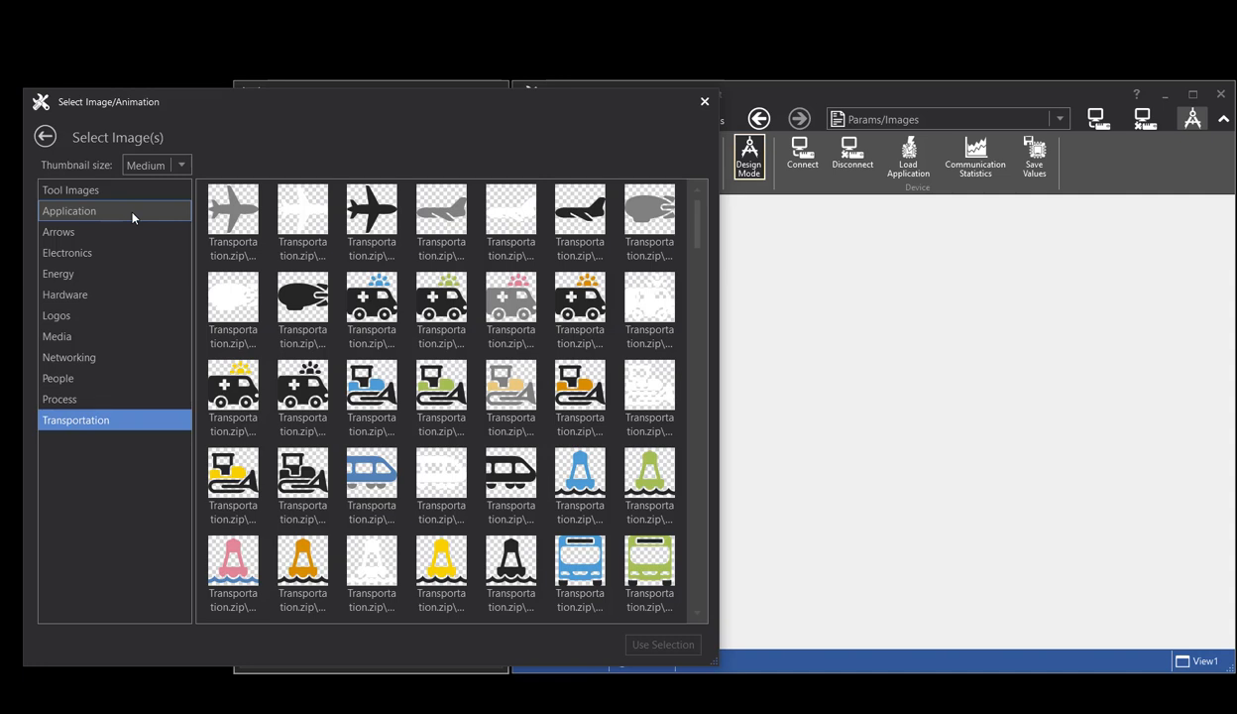
- Create a new image from the Electronics library using the empty black-outlined battery and the five blue battery levels in ascending order
click(94, 253)
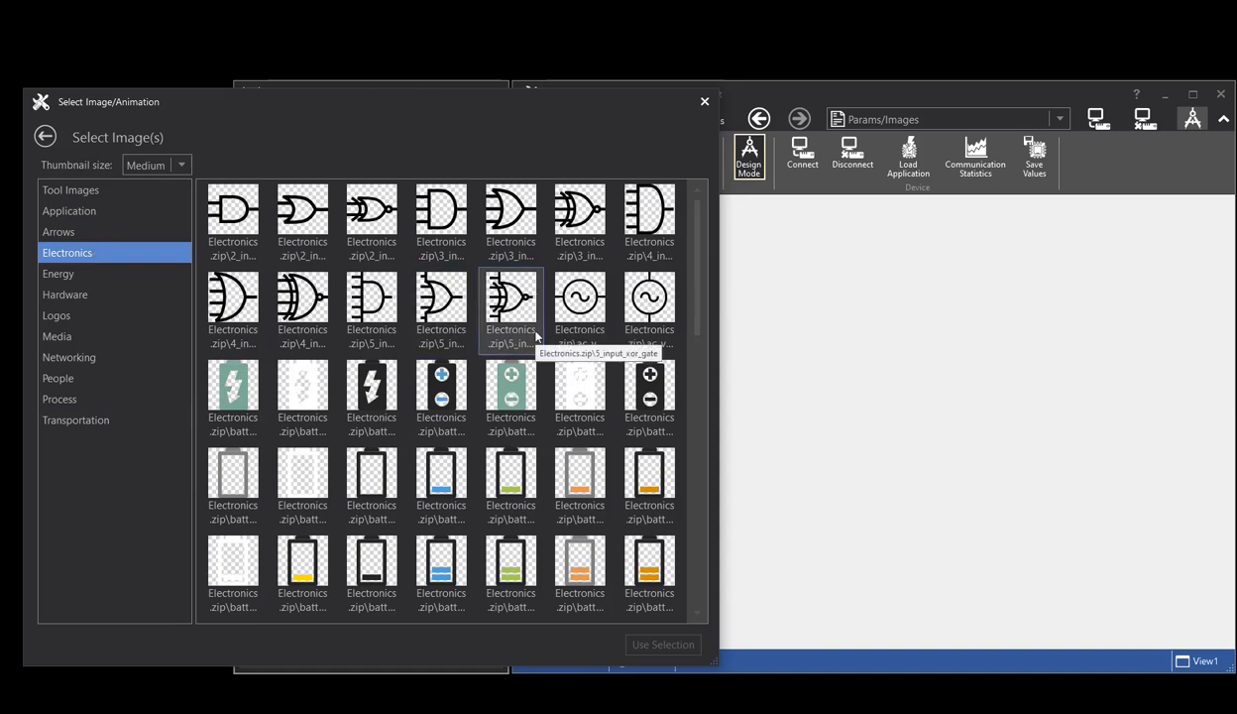
scroll(535, 337, down, 10)
scroll(537, 350, up, 5)
scroll(537, 350, down, 3)
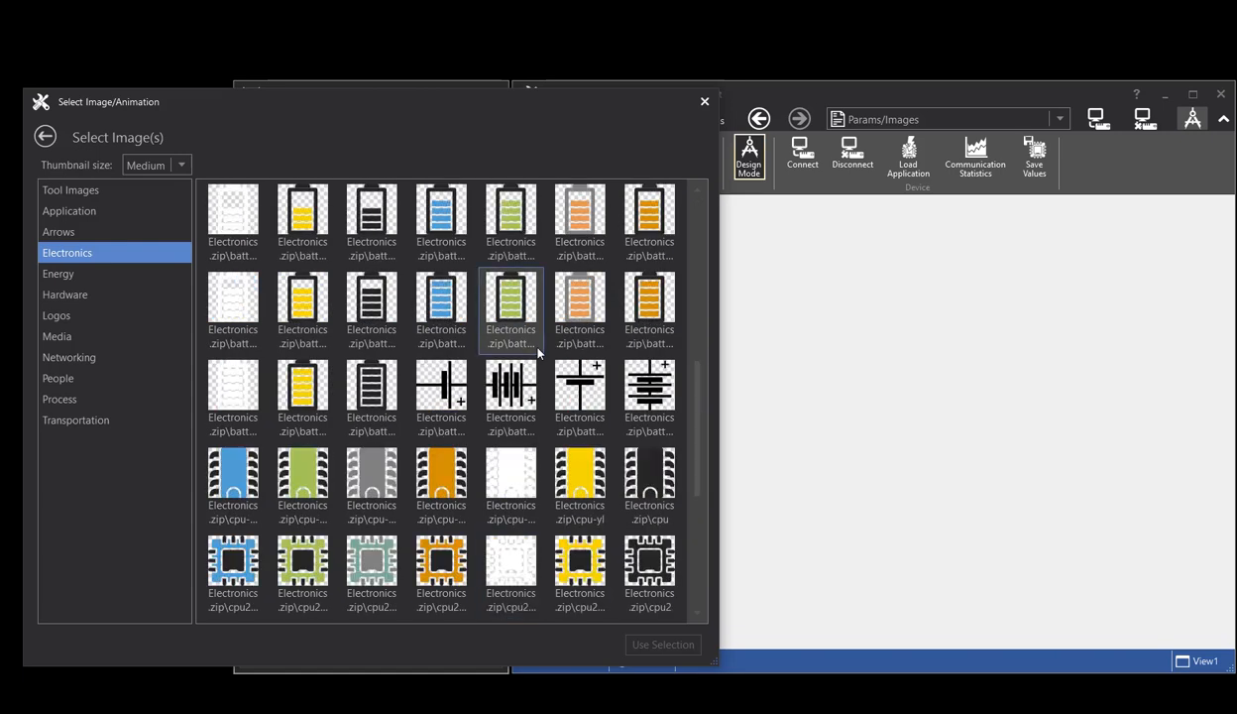
scroll(537, 352, up, 3)
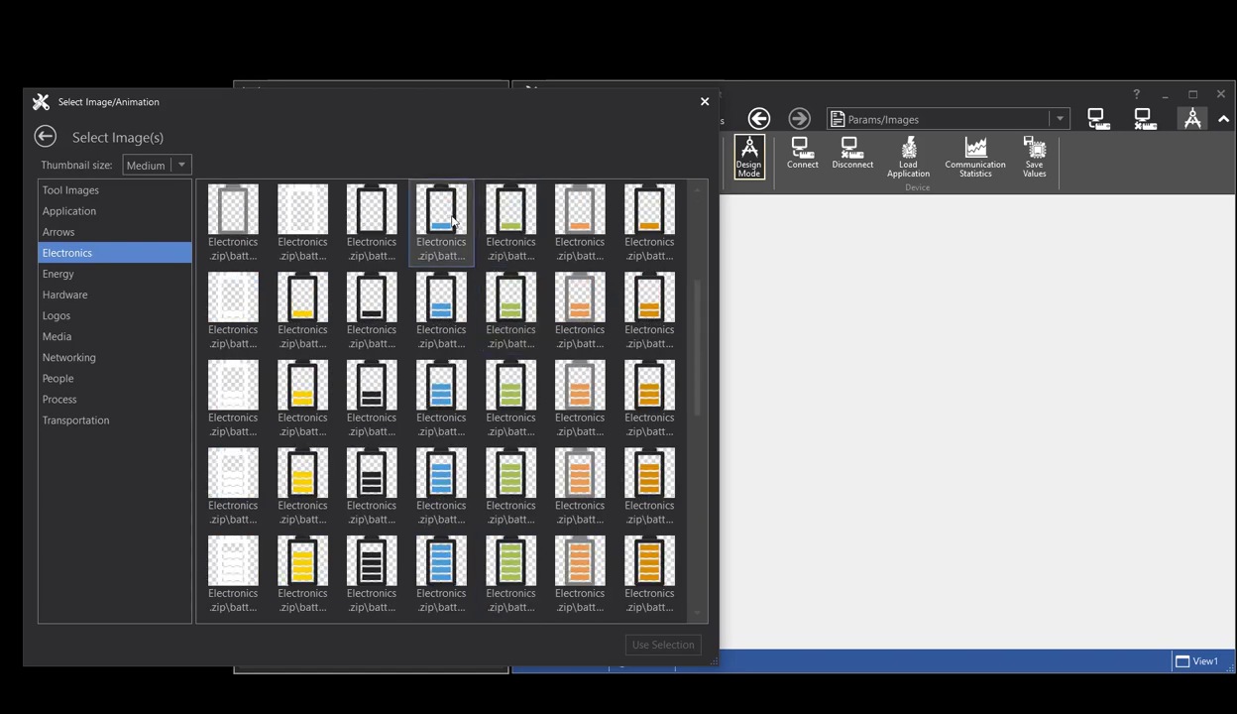
click(384, 211)
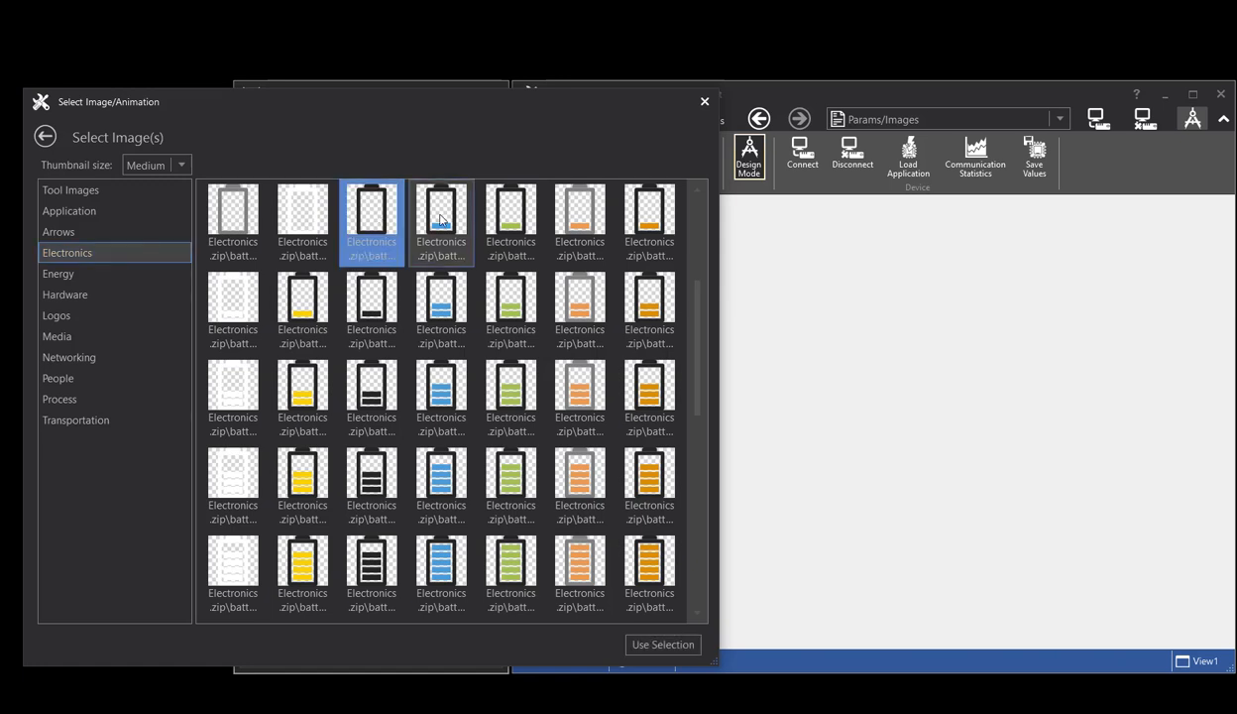
click(441, 220)
click(439, 302)
click(441, 388)
click(430, 458)
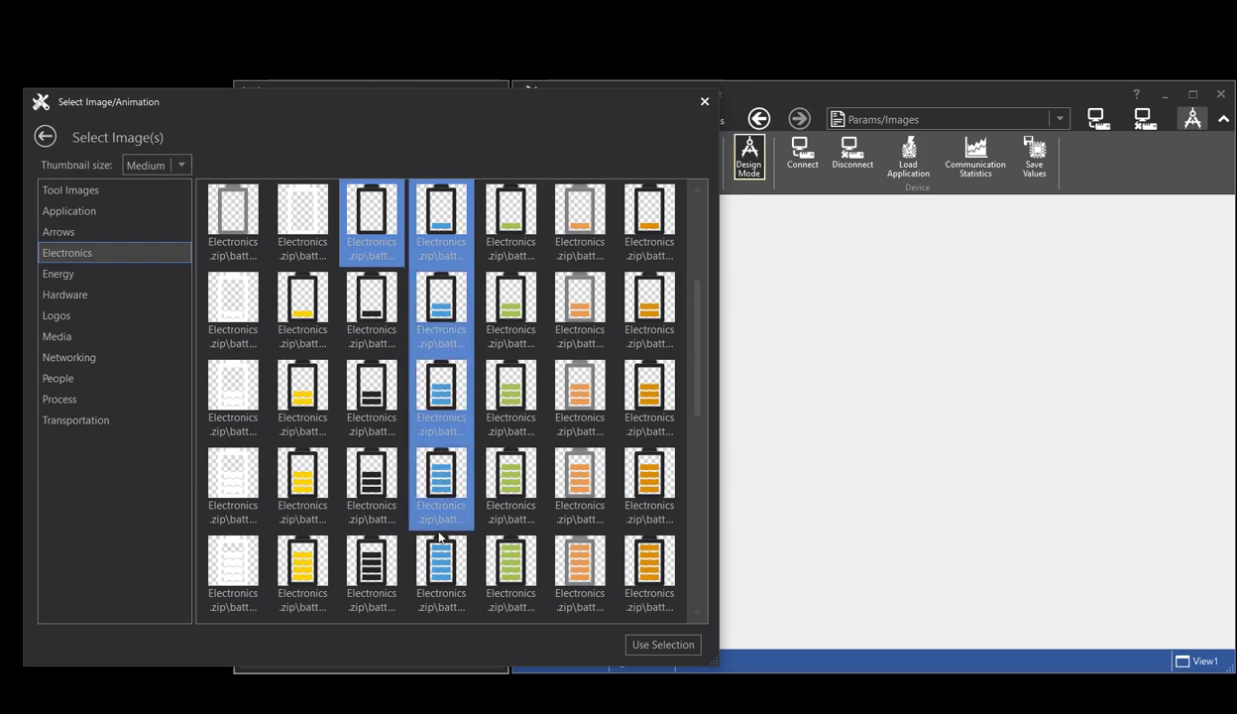
click(426, 537)
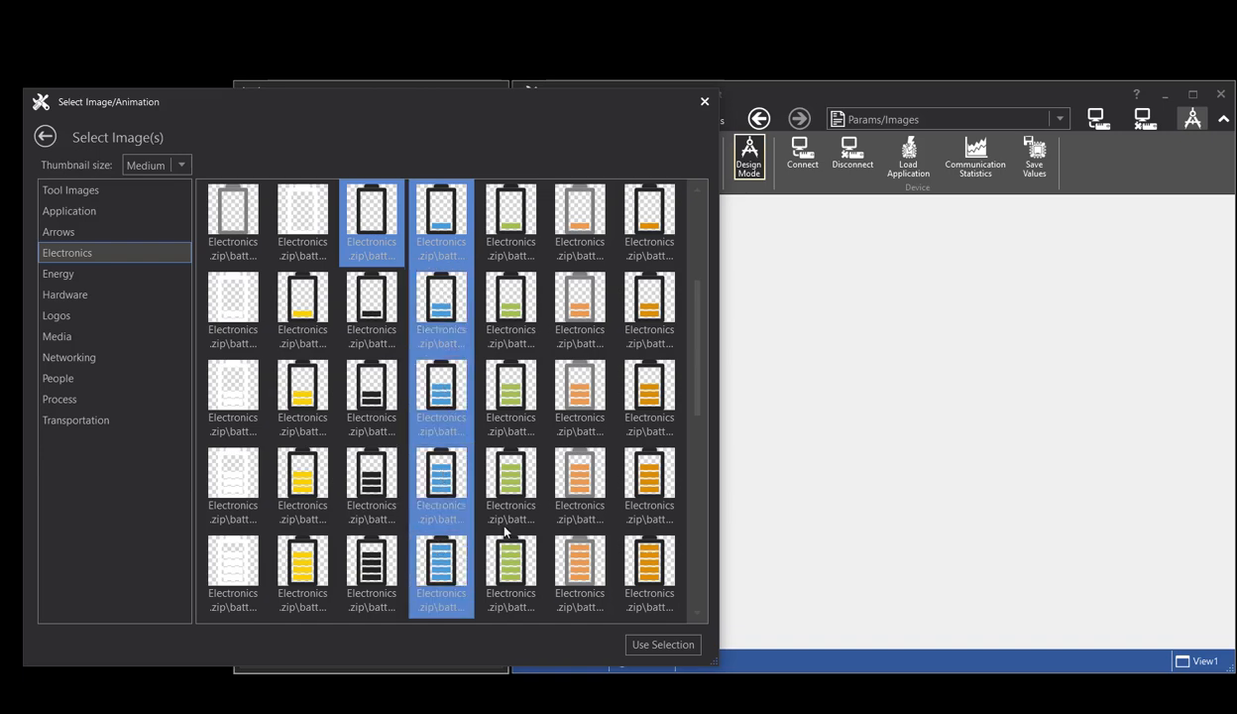
click(654, 640)
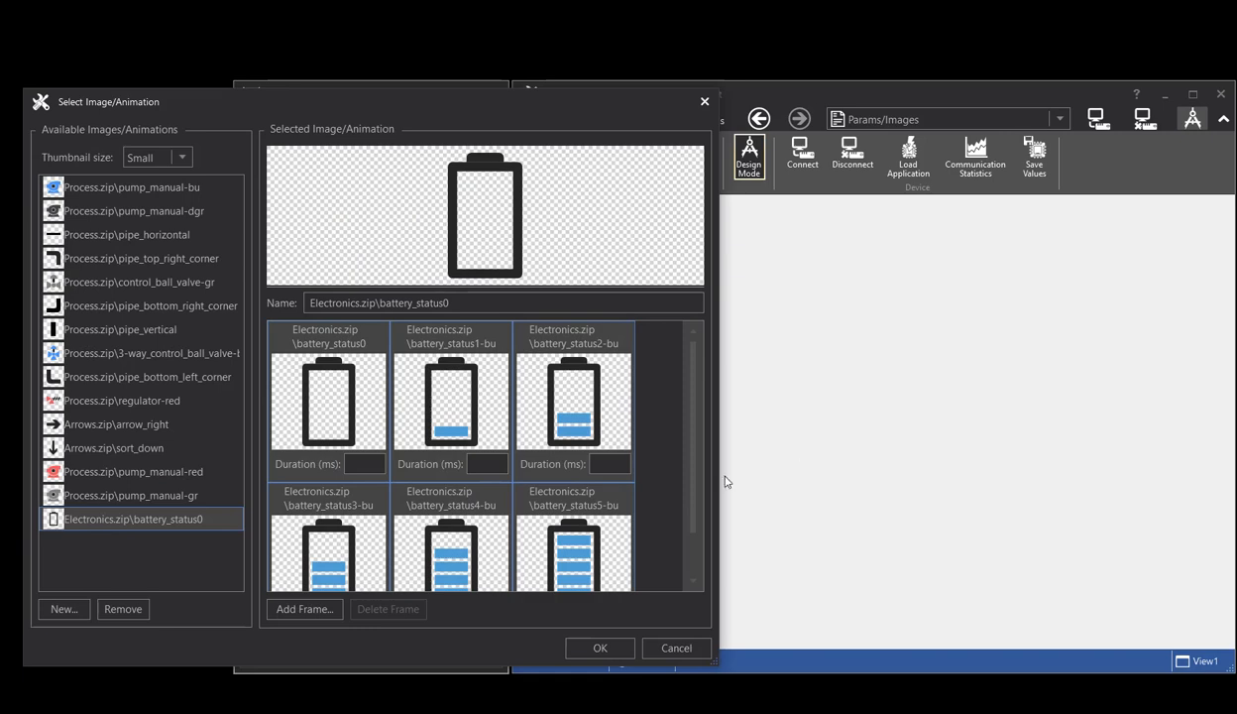
- Set the duration of all battery frames to 250 ms and enlarge the applied battery animation to about 268 by 315
key(ctrl+a)
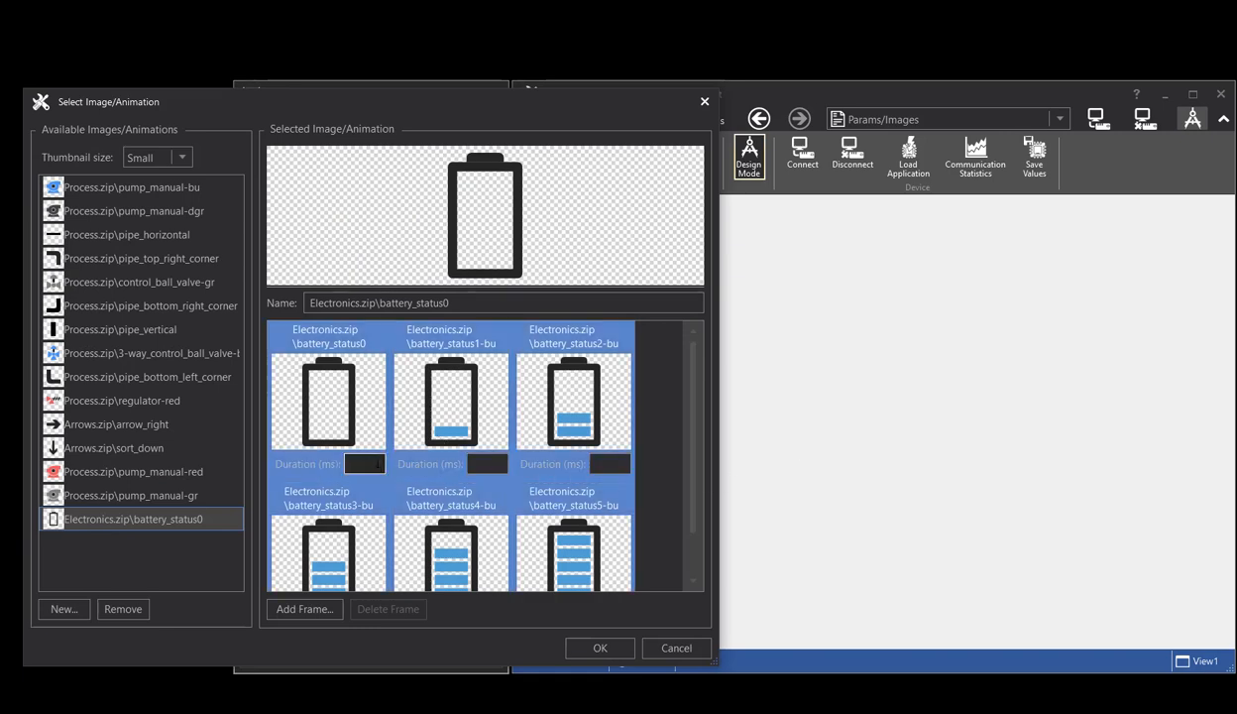
click(375, 470)
text(250)
key(Return)
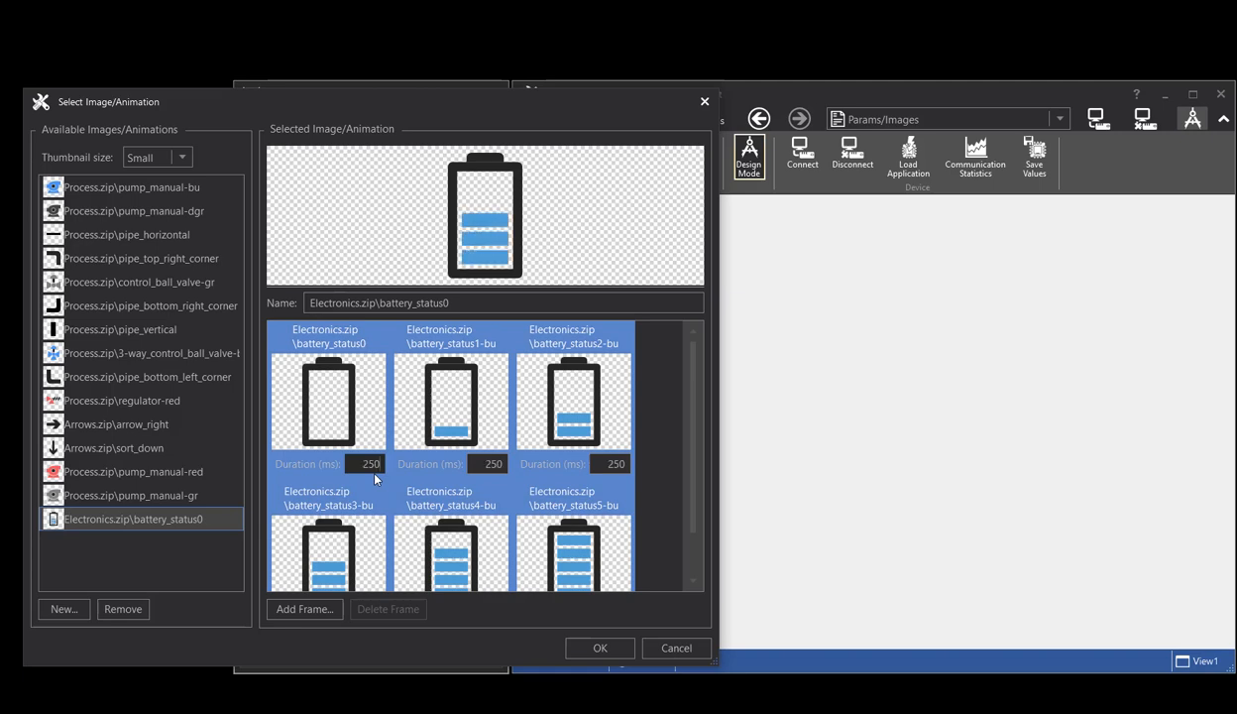
click(598, 646)
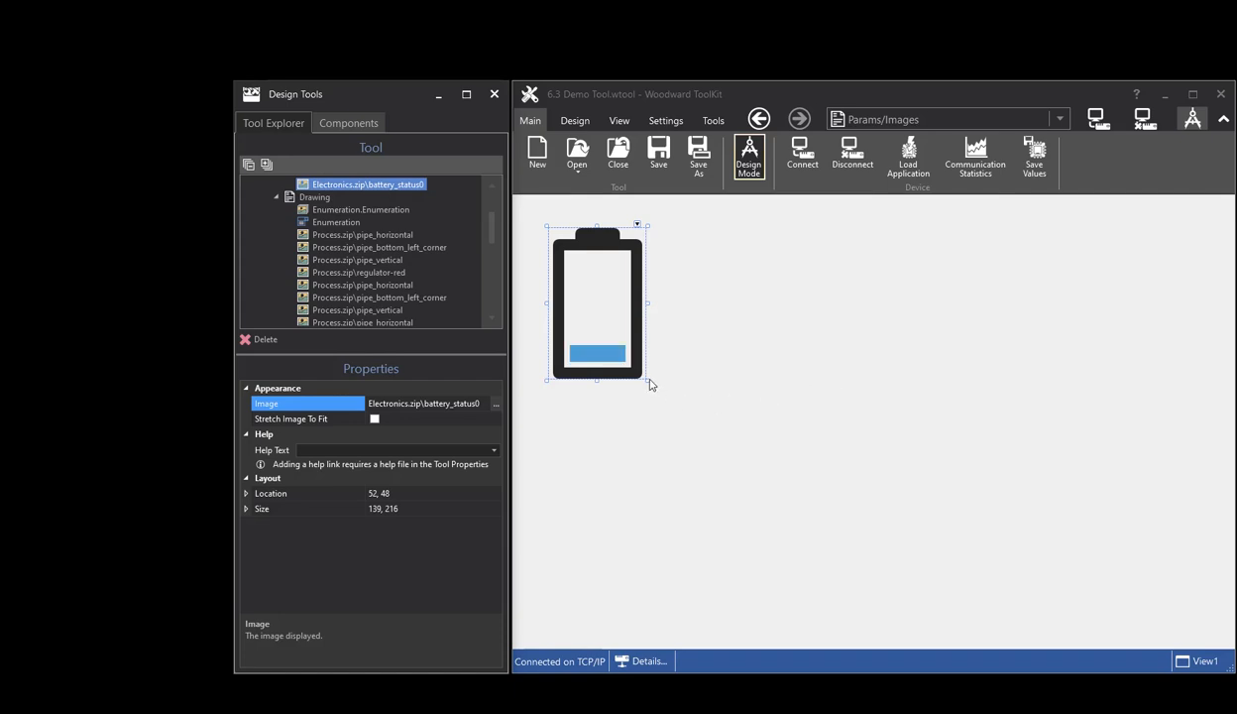
drag(649, 379, 737, 449)
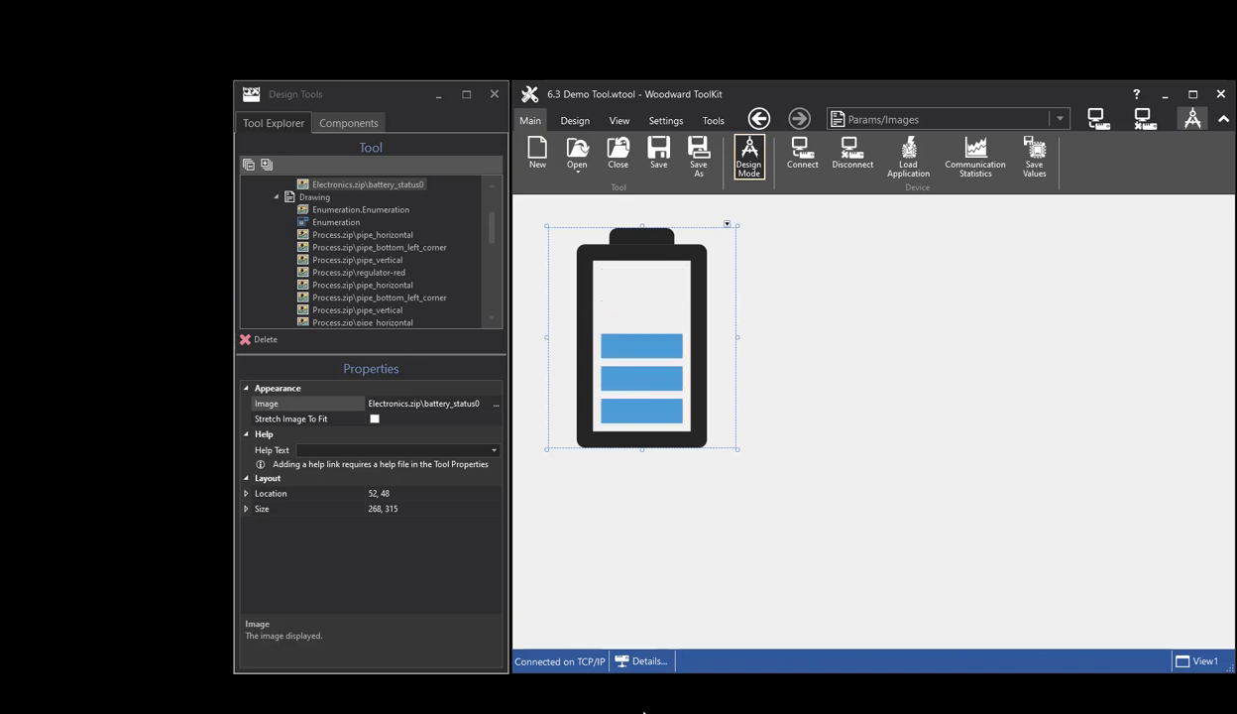
- Add a second static image below the battery at about 45, 445 and start creating a new image for it
click(342, 122)
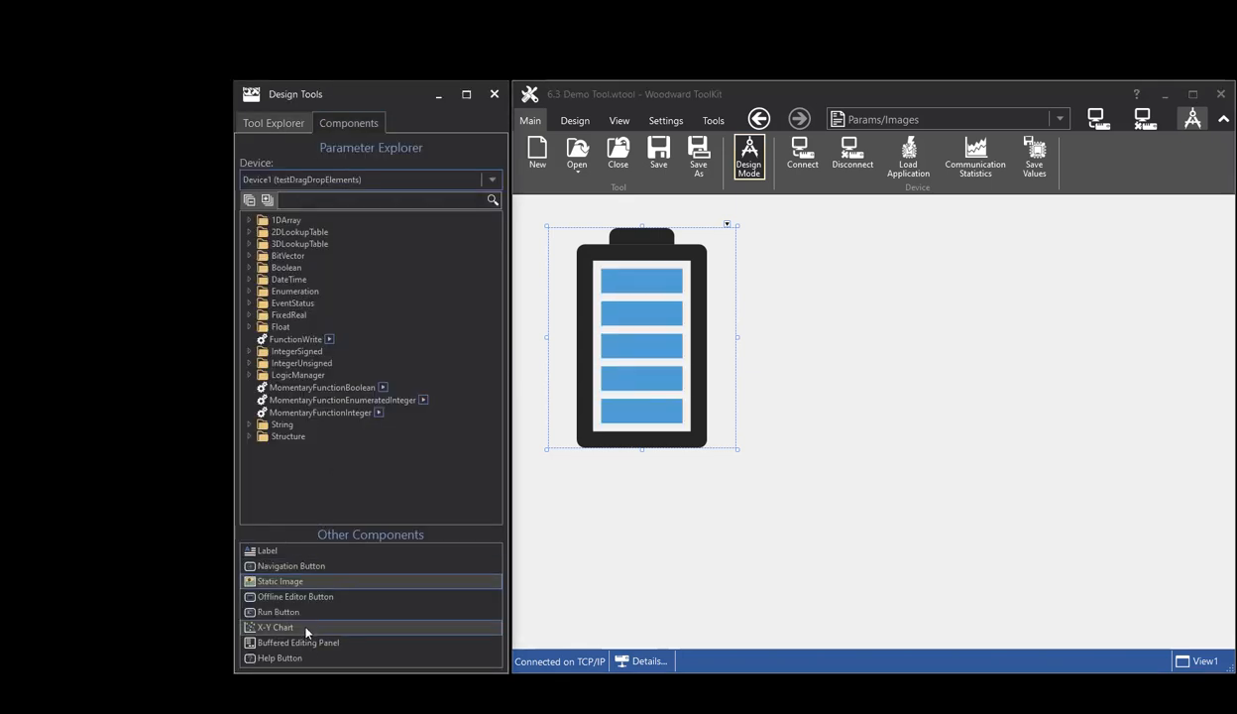
drag(295, 586, 532, 492)
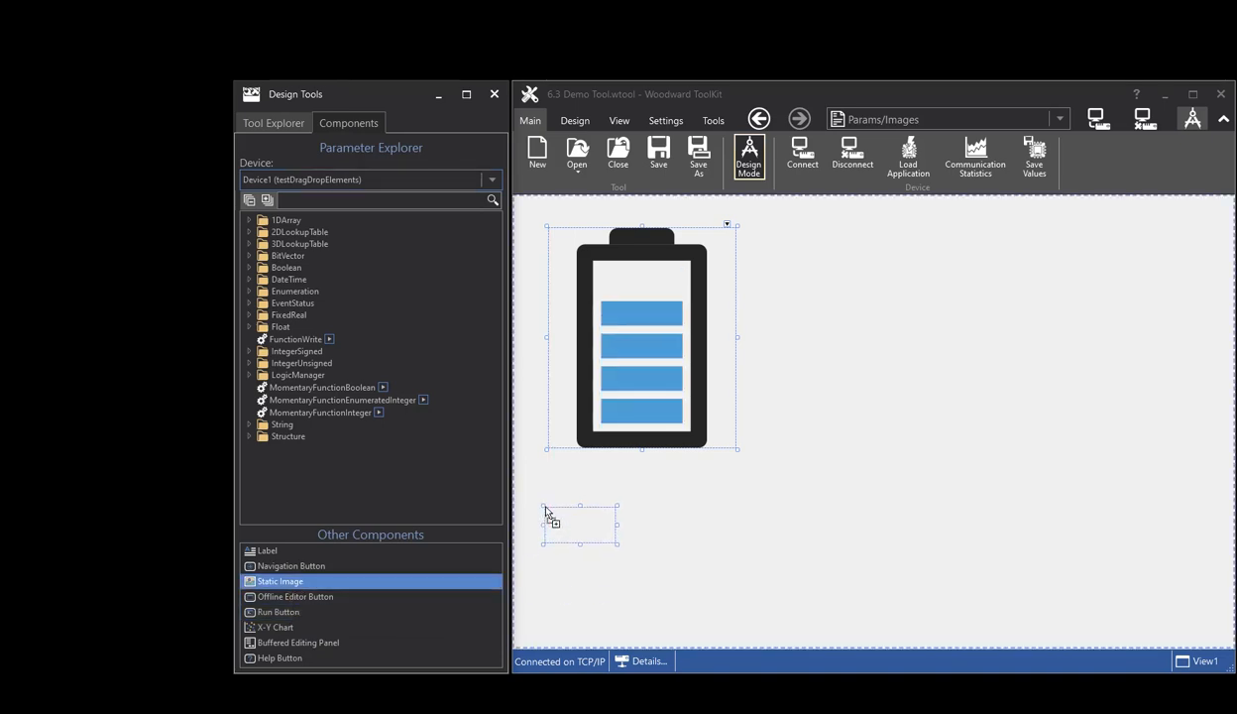
click(273, 122)
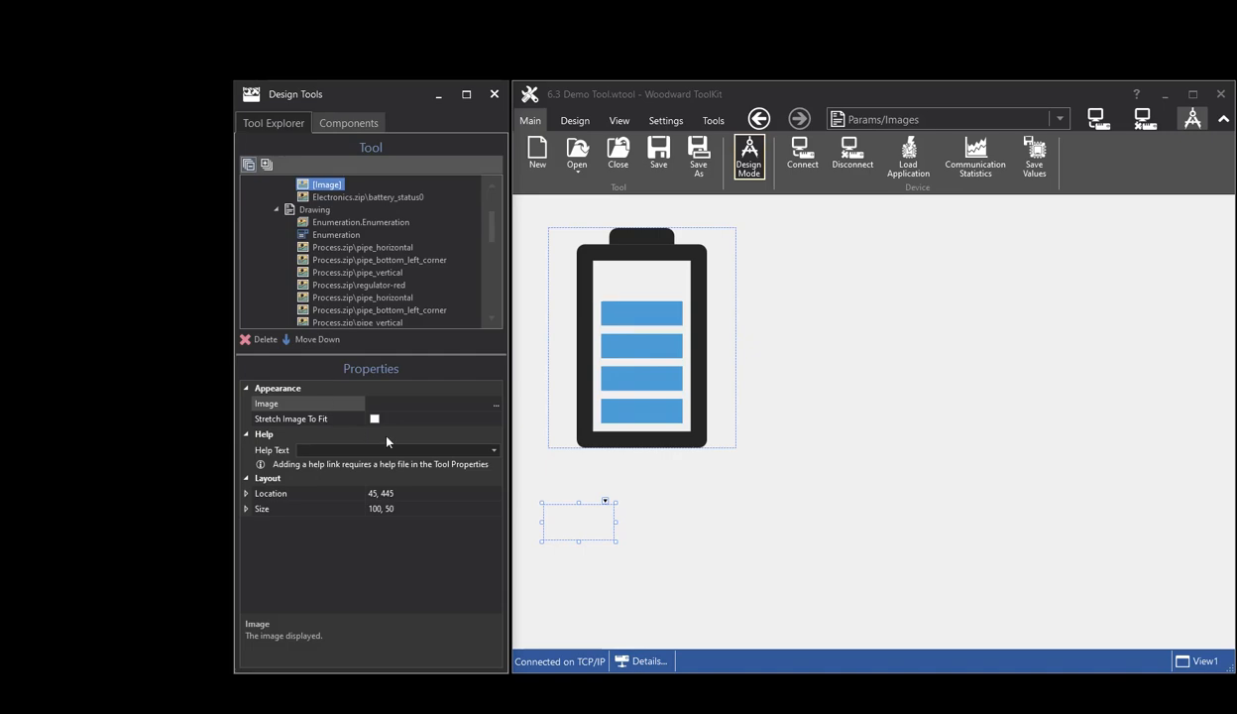
click(497, 405)
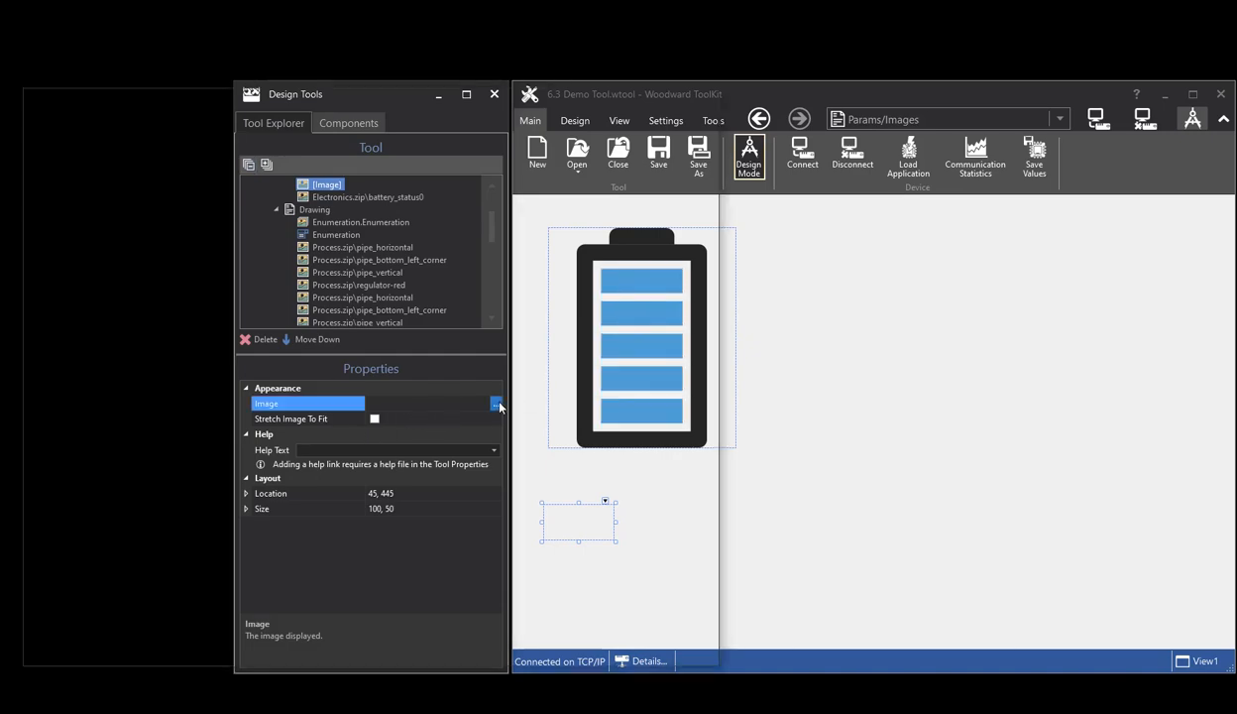
click(64, 609)
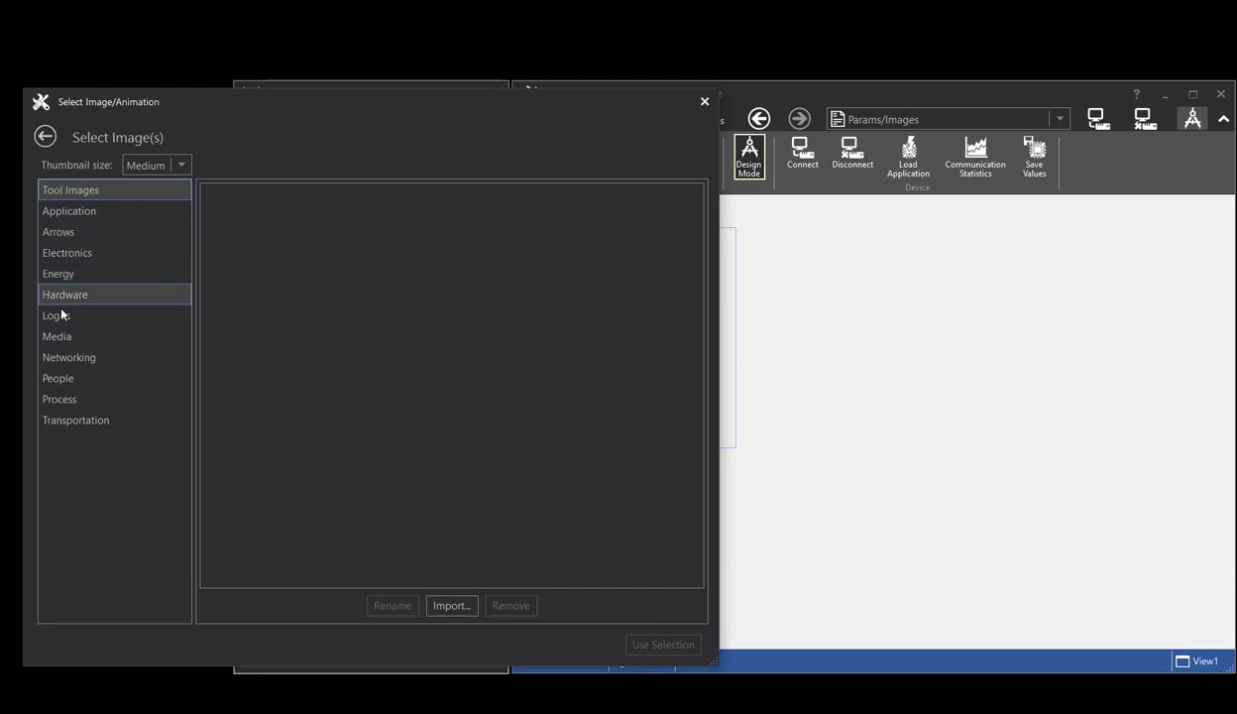
- Assign the full-colour Woodward wordmark from the Logos library to the static image and enlarge it to about 777 by 151
click(60, 315)
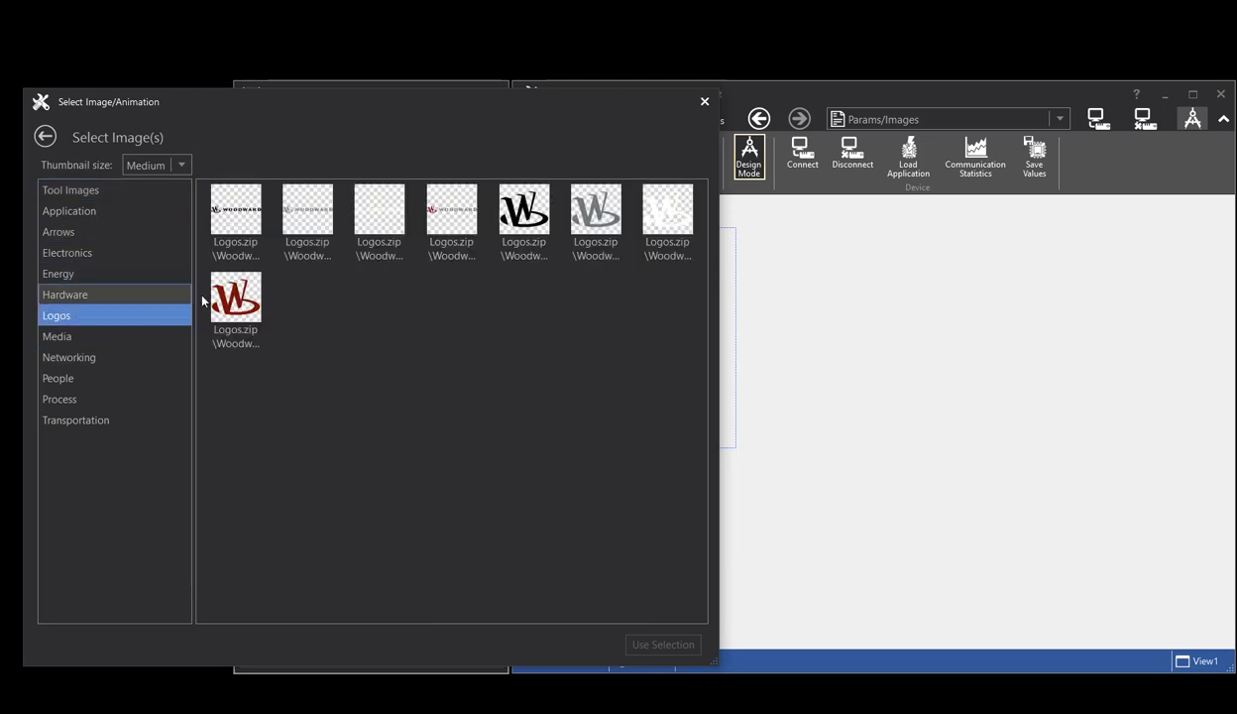
click(239, 217)
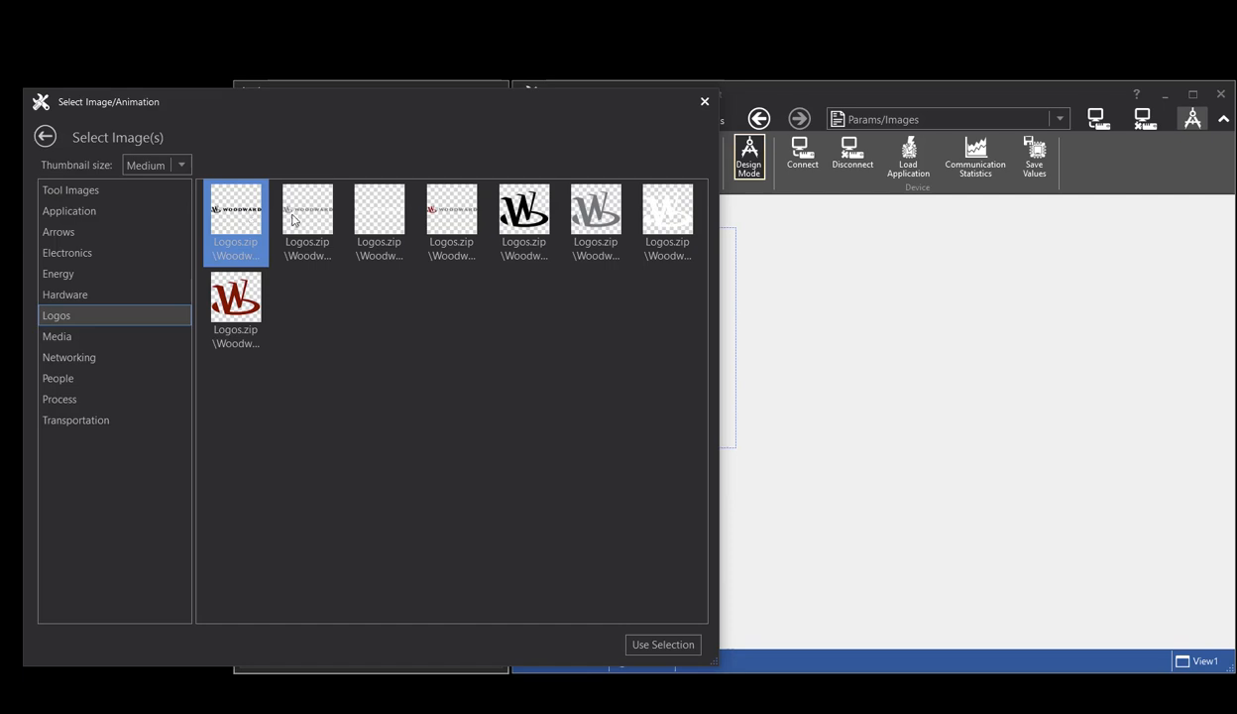
click(441, 226)
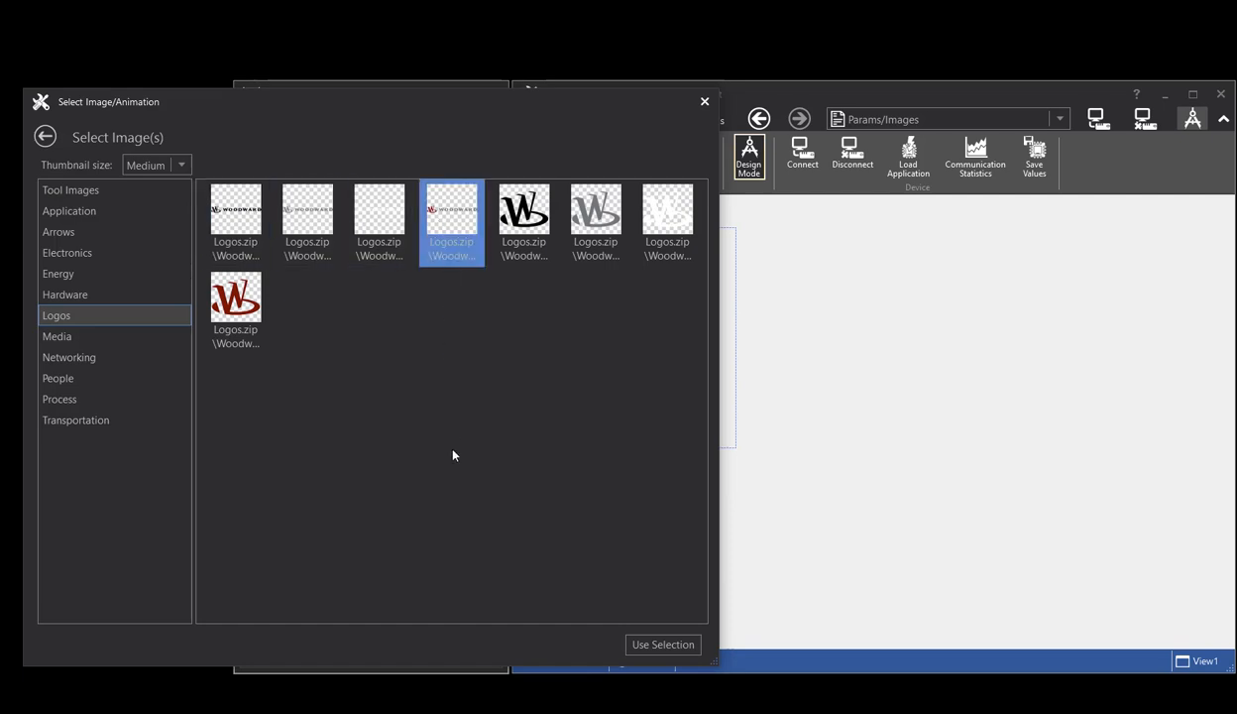
click(653, 644)
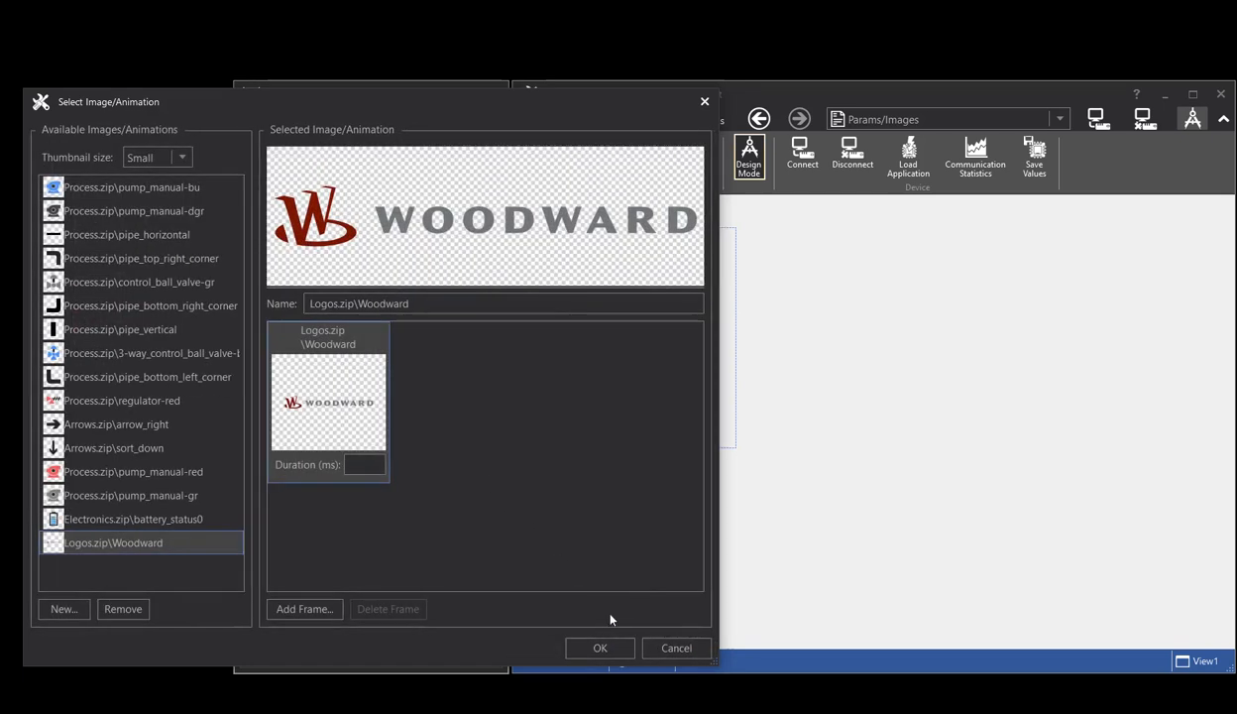
click(618, 649)
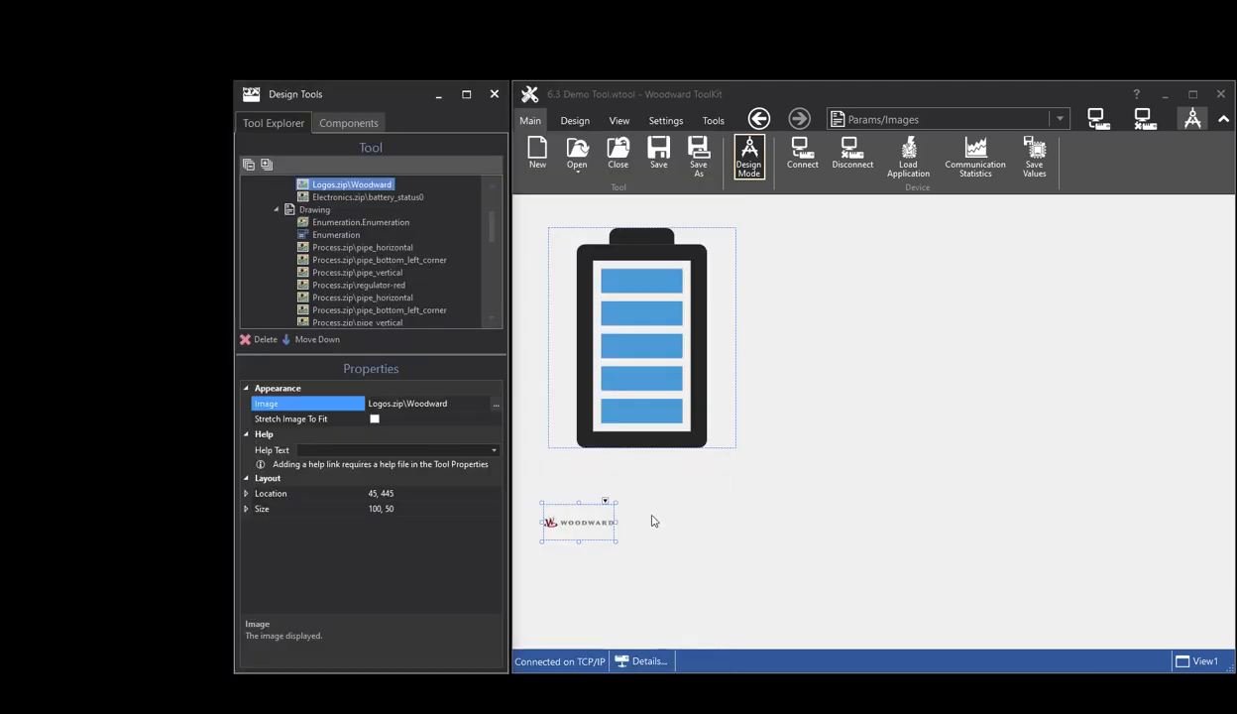
drag(613, 521, 1046, 478)
drag(1045, 541, 1087, 586)
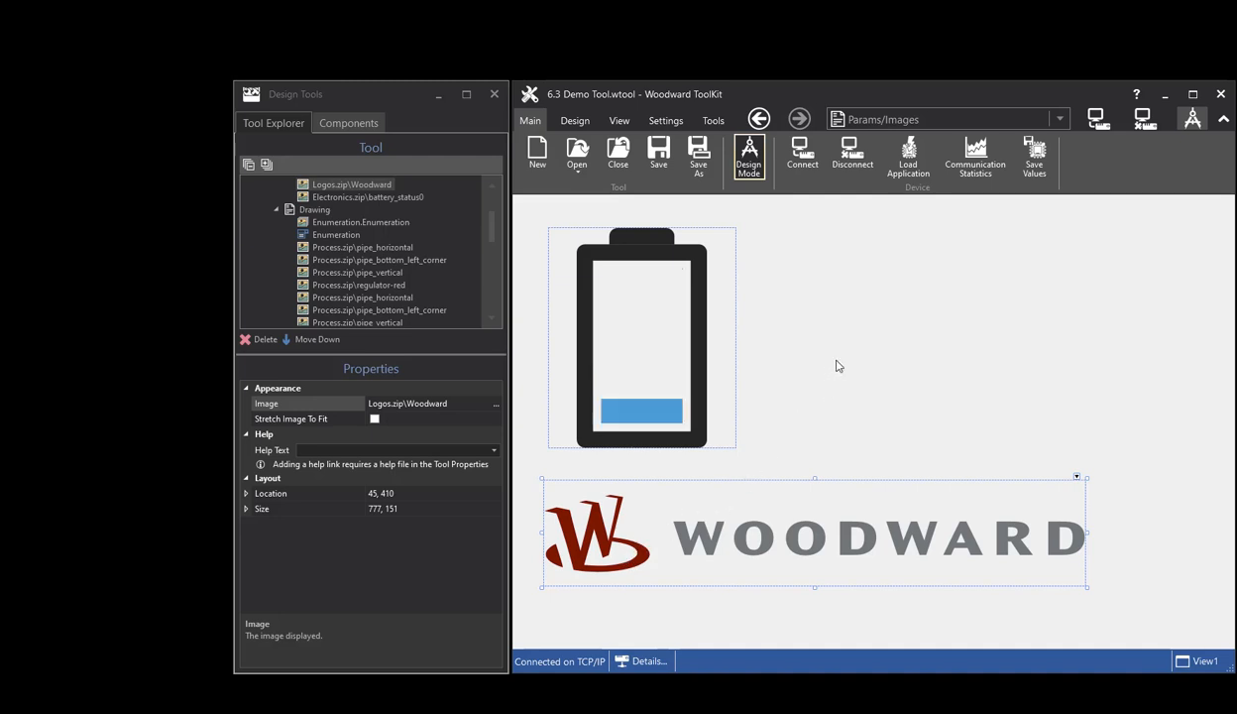
- Switch to the Drawing page and turn off Design Mode
click(1057, 120)
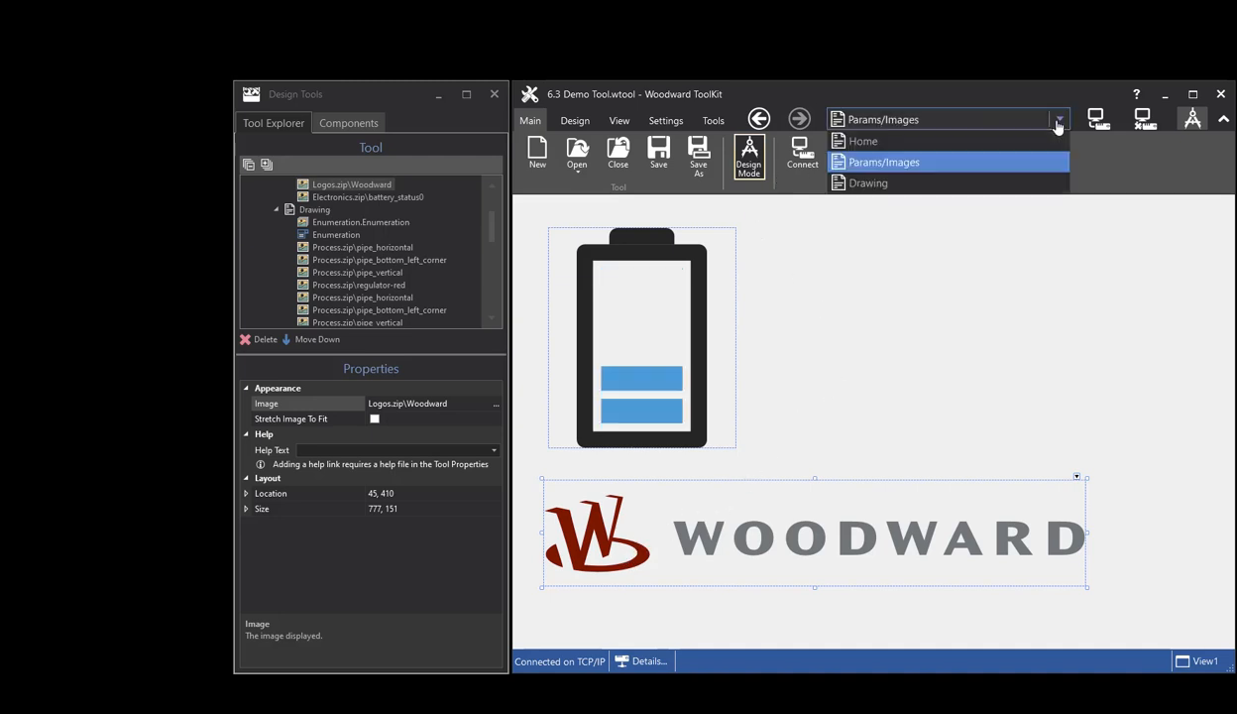
click(881, 184)
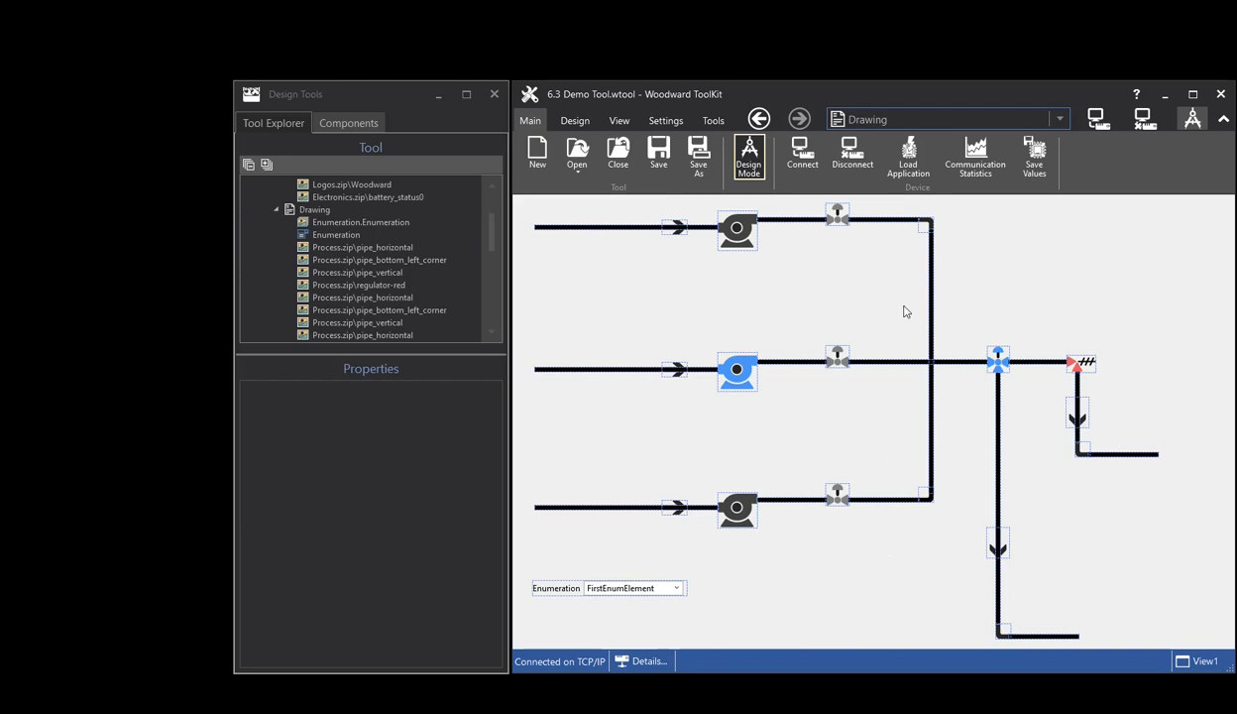
click(758, 154)
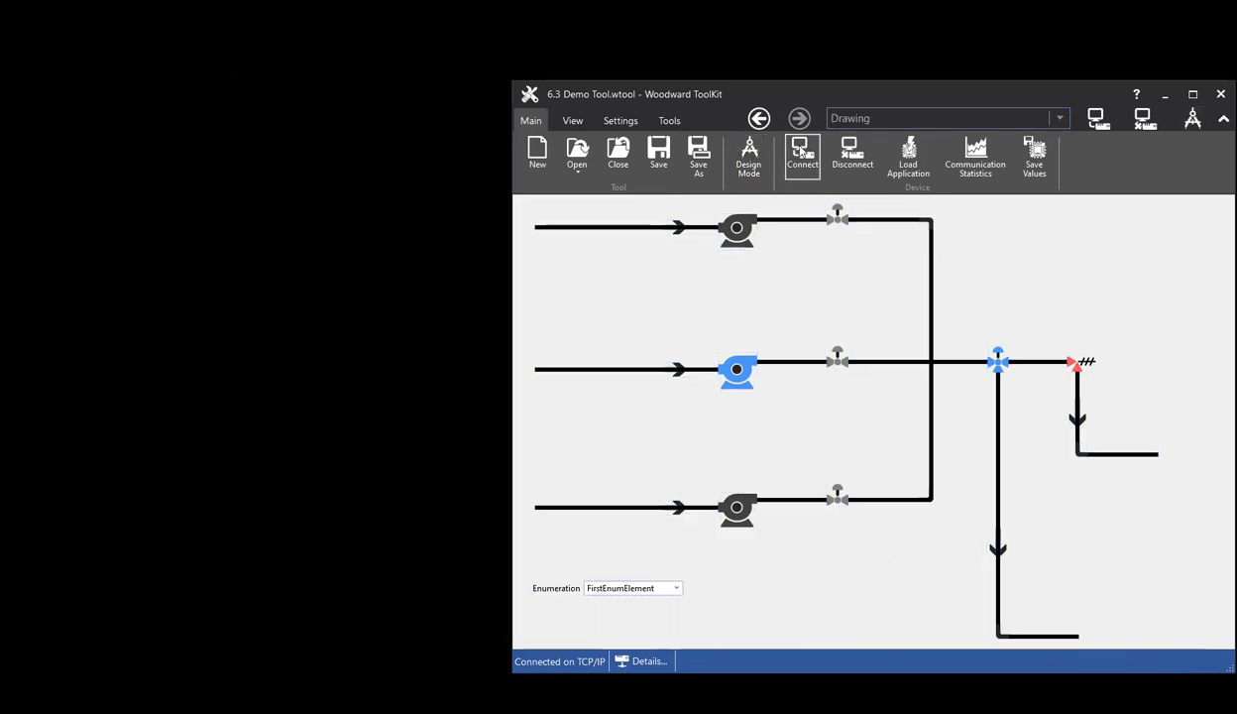
- Test the first pump's switchable image by setting Enumeration to SecondEnumElement, ThirdEnumElement and back to FirstEnumElement
click(677, 589)
click(654, 615)
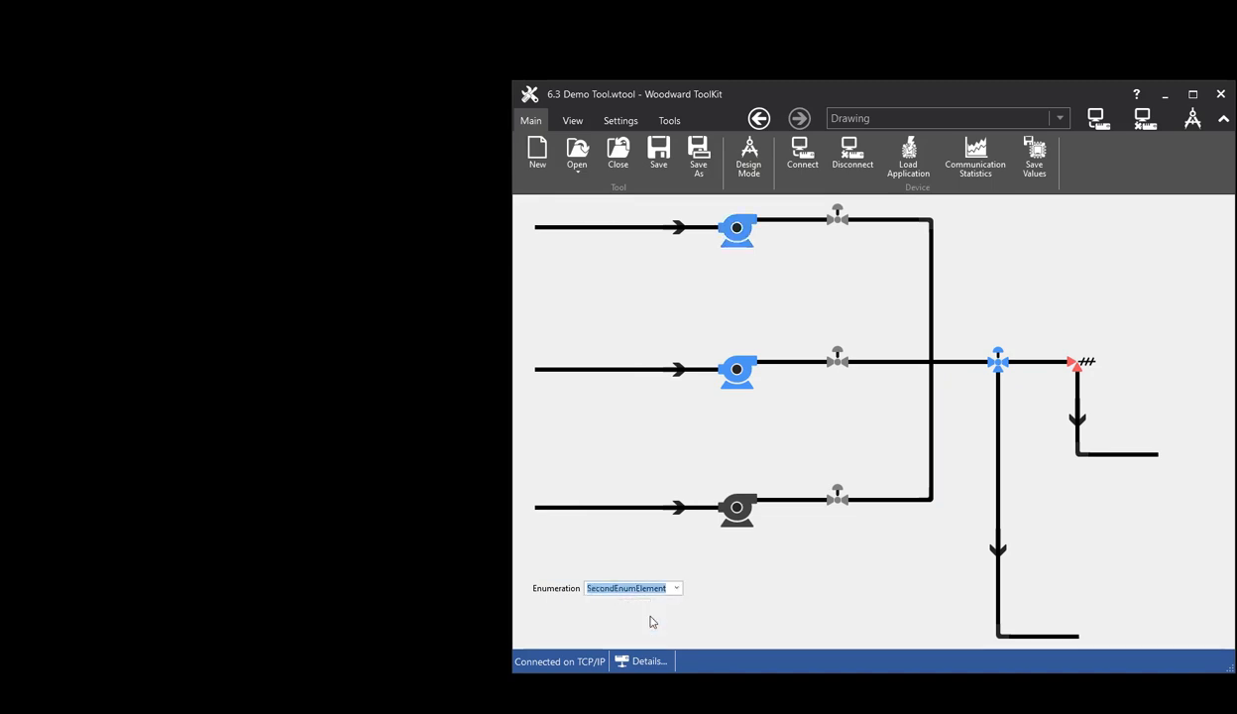
click(677, 589)
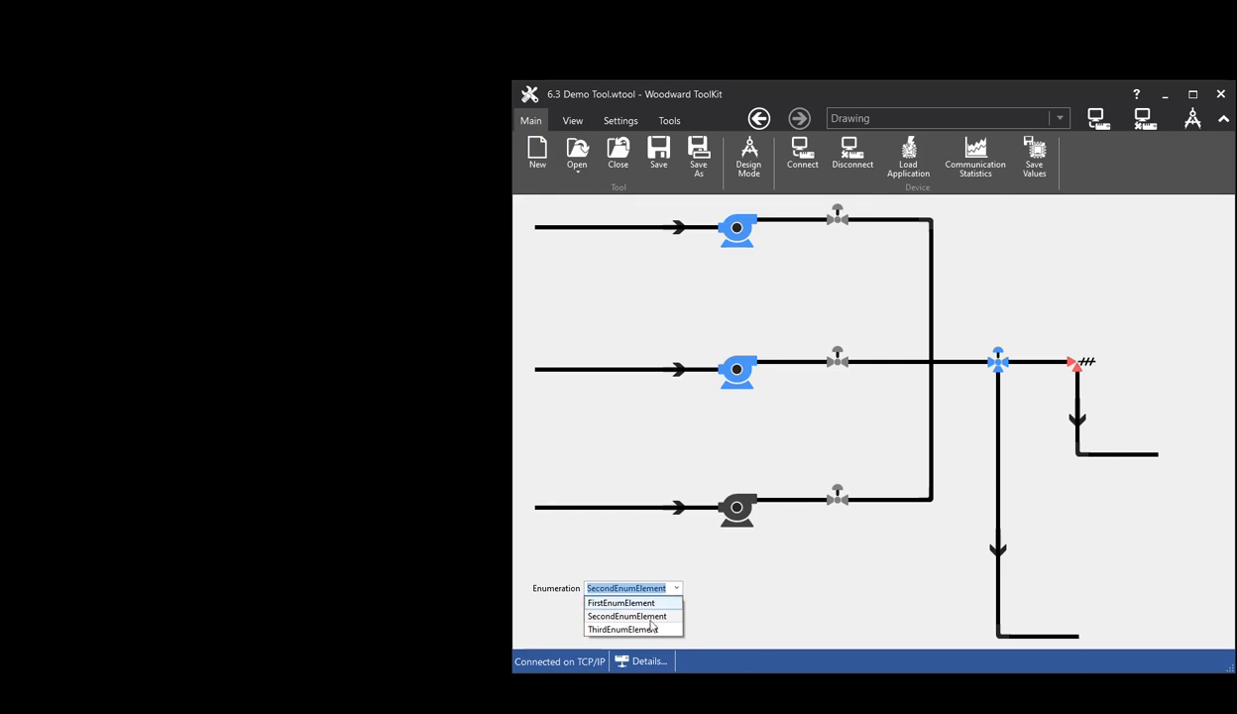
click(638, 630)
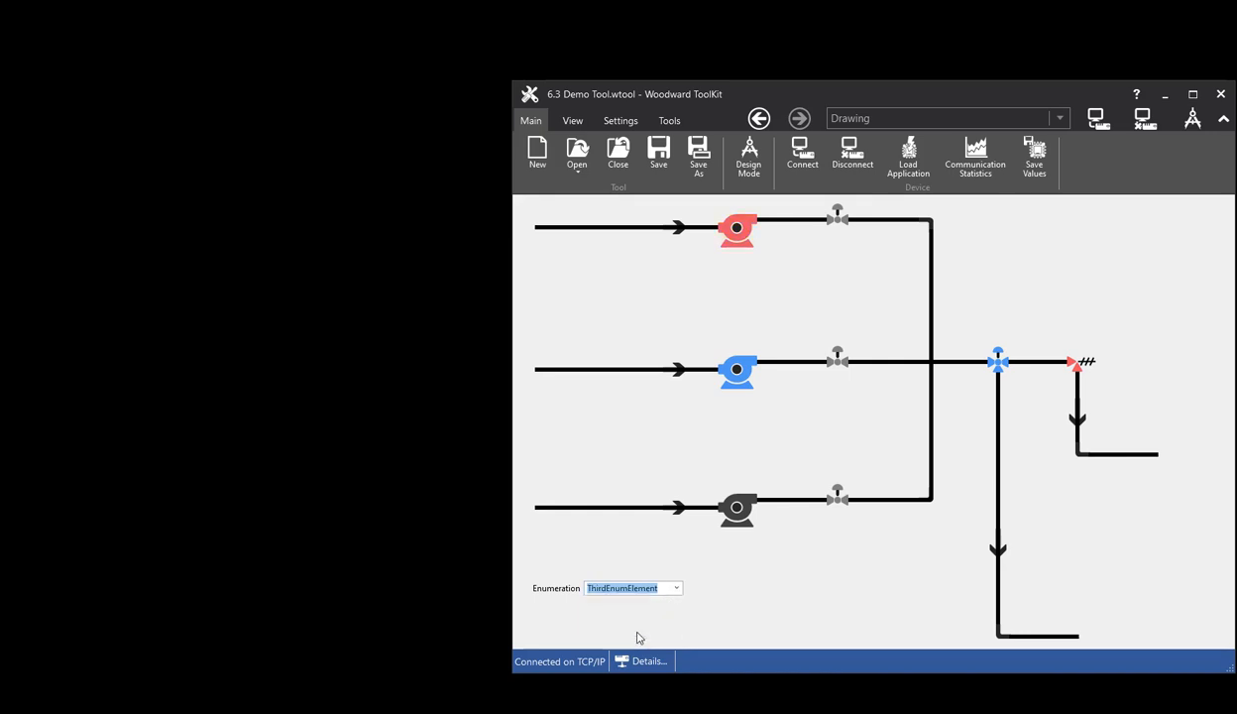
click(678, 589)
click(664, 604)
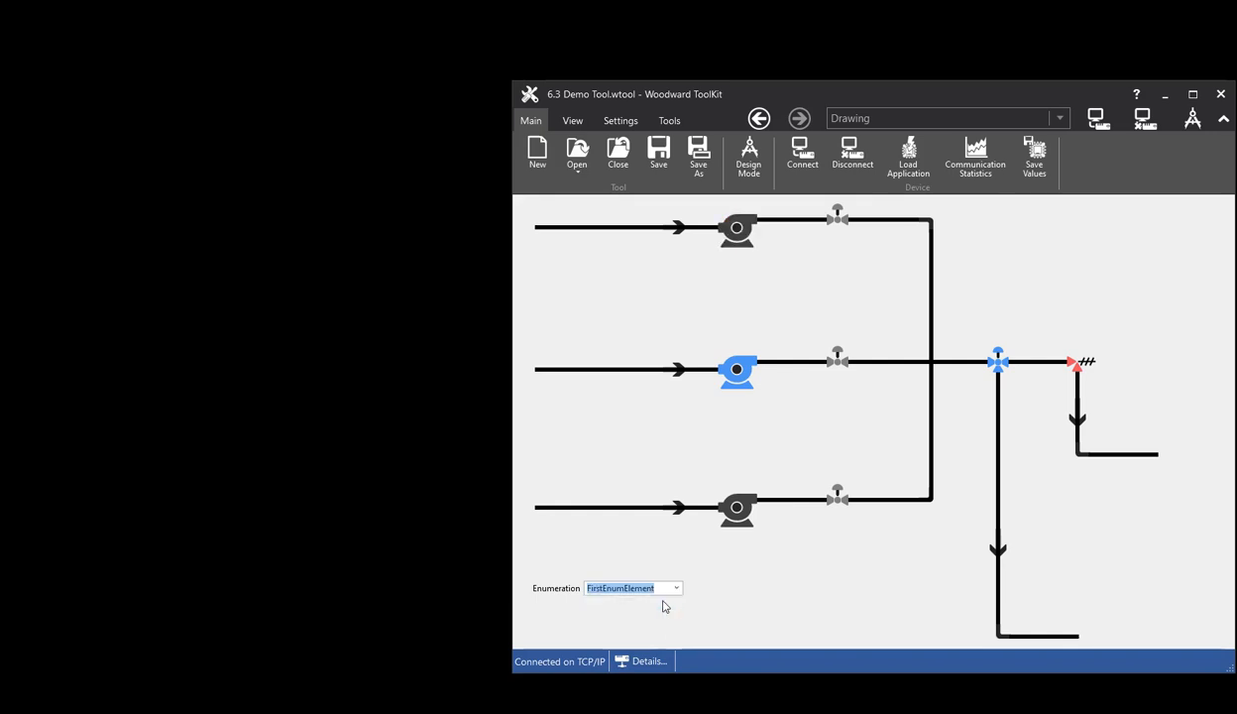